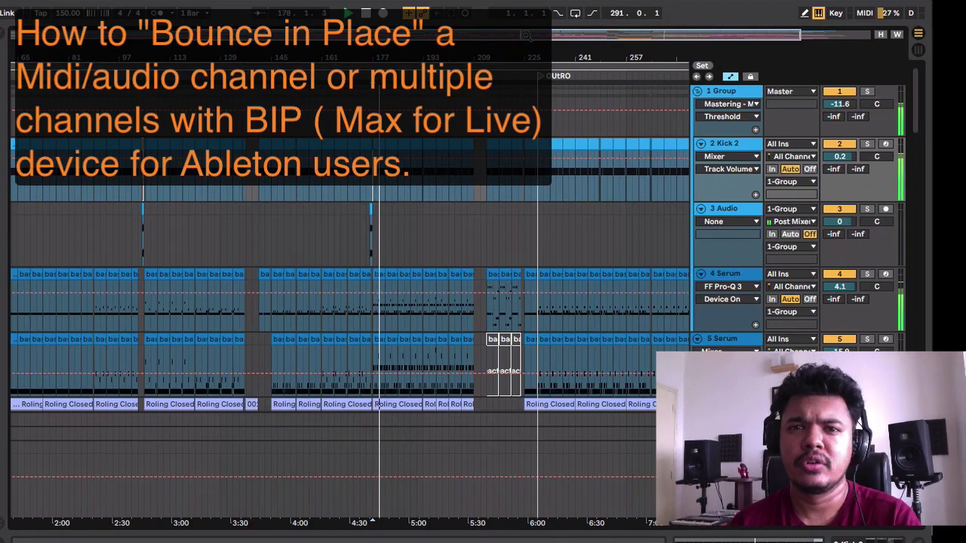
- Zoom out to the whole song, audition it, and select the Serum region
key("minus")
scroll(503, 160, "down", 10)
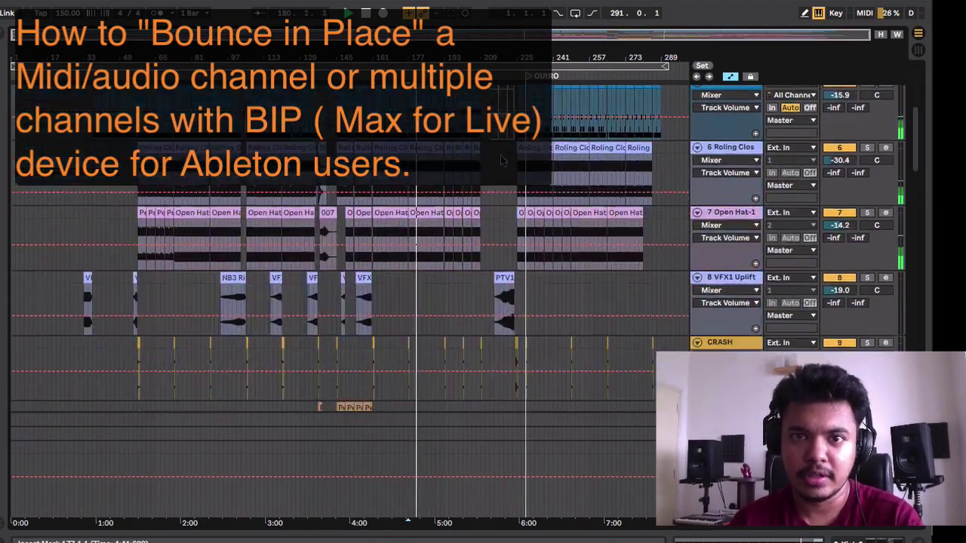
scroll(500, 160, "down", 15)
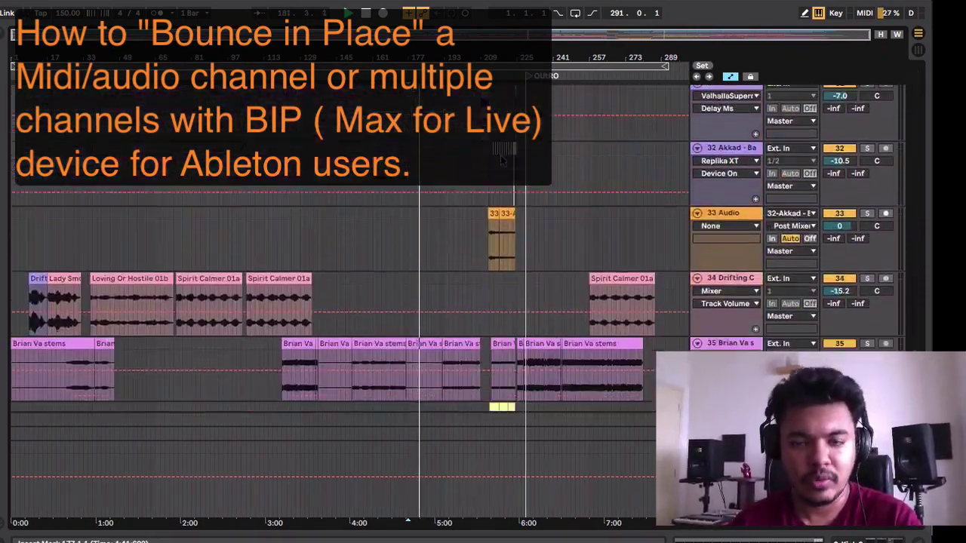
scroll(500, 156, "up", 15)
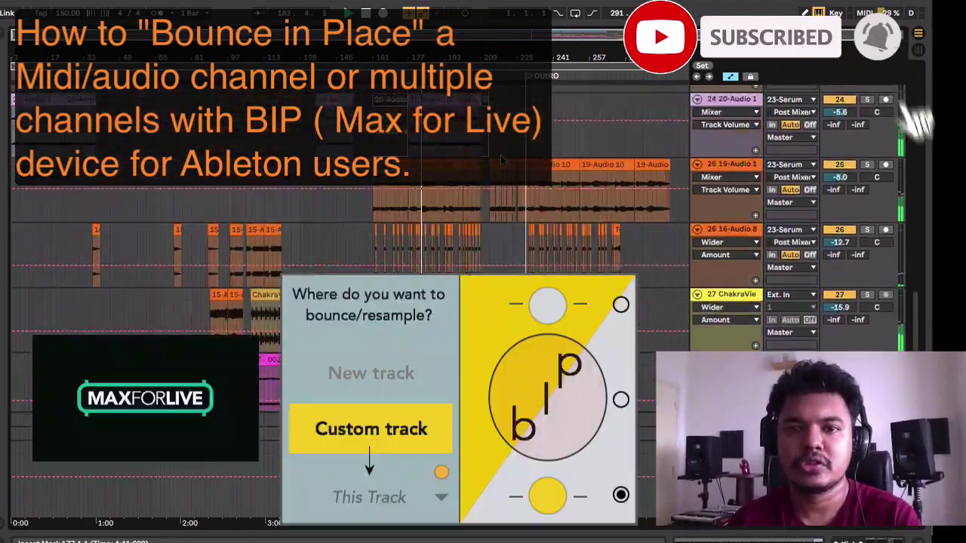
scroll(500, 157, "up", 15)
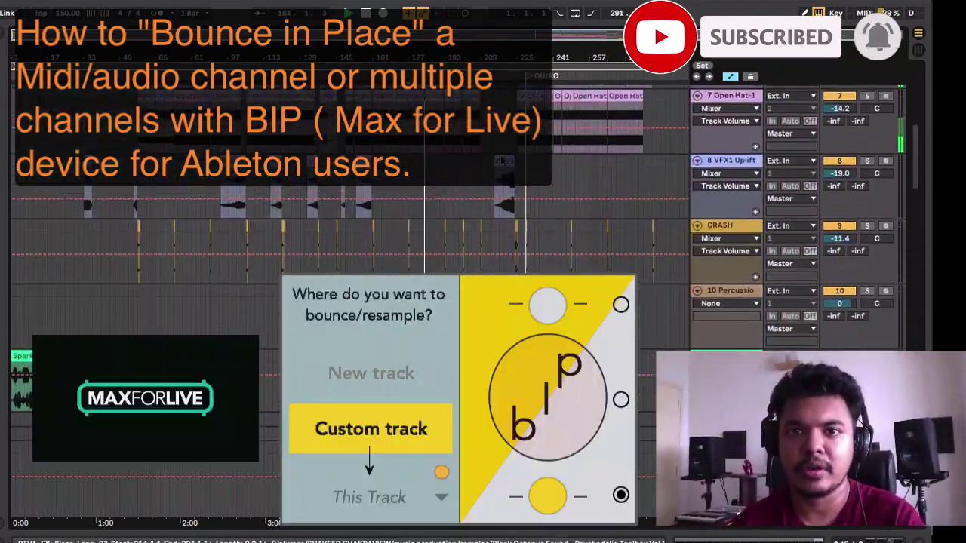
scroll(502, 161, "up", 5)
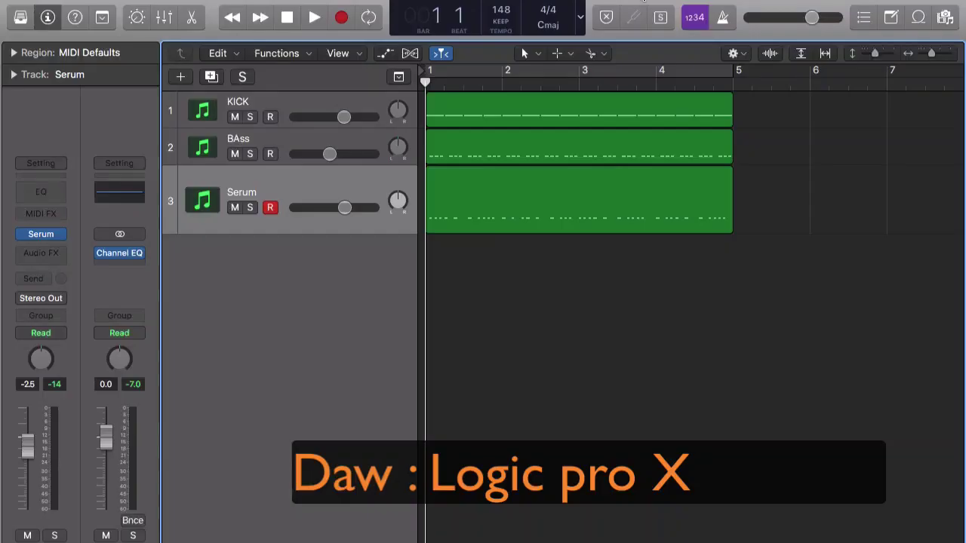
key("space")
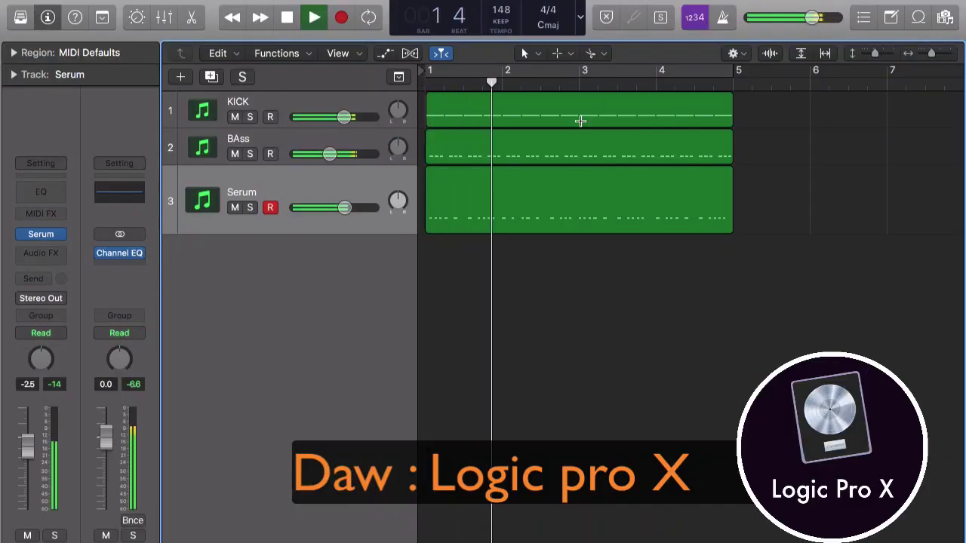
left_click(546, 182)
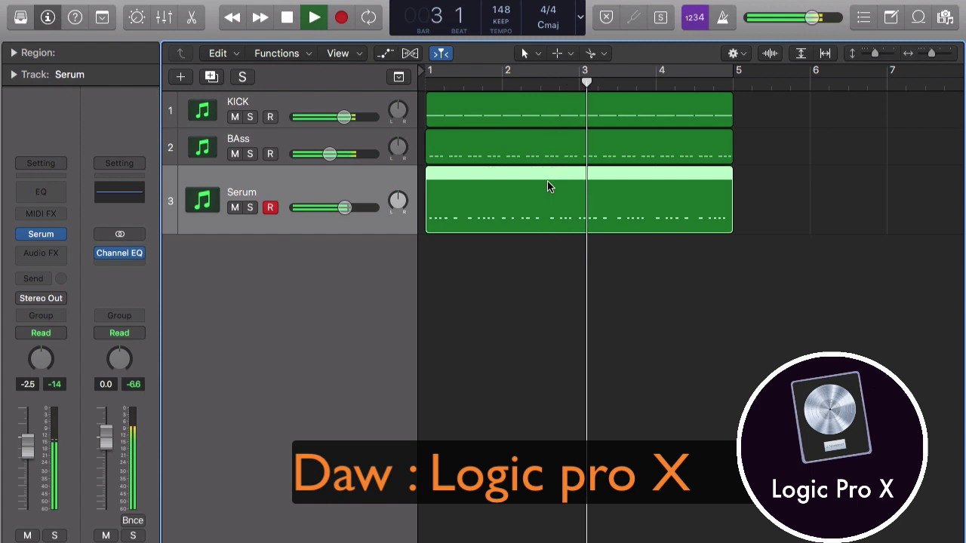
key("space")
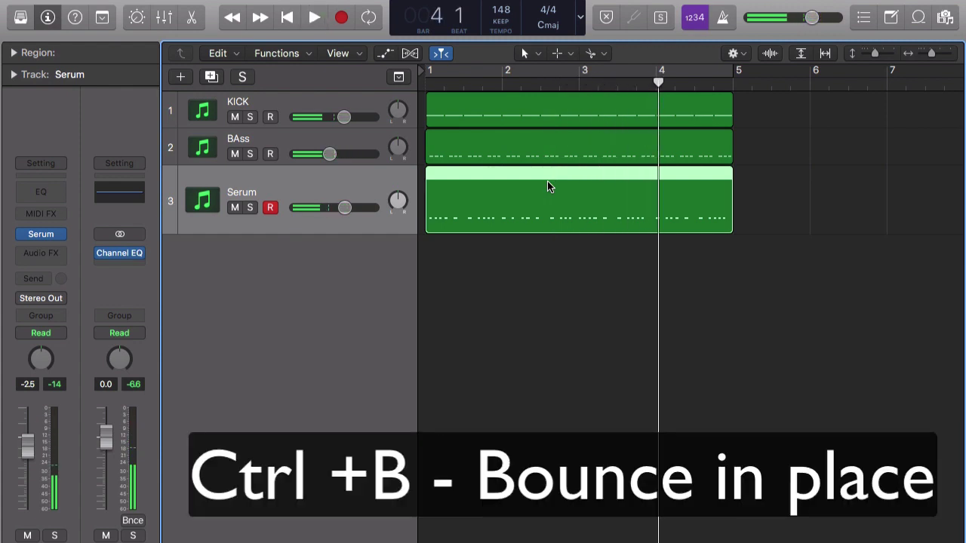
- Bounce the Serum region in place to a taller _bip track, mute Serum, and play it back
key("ctrl+b")
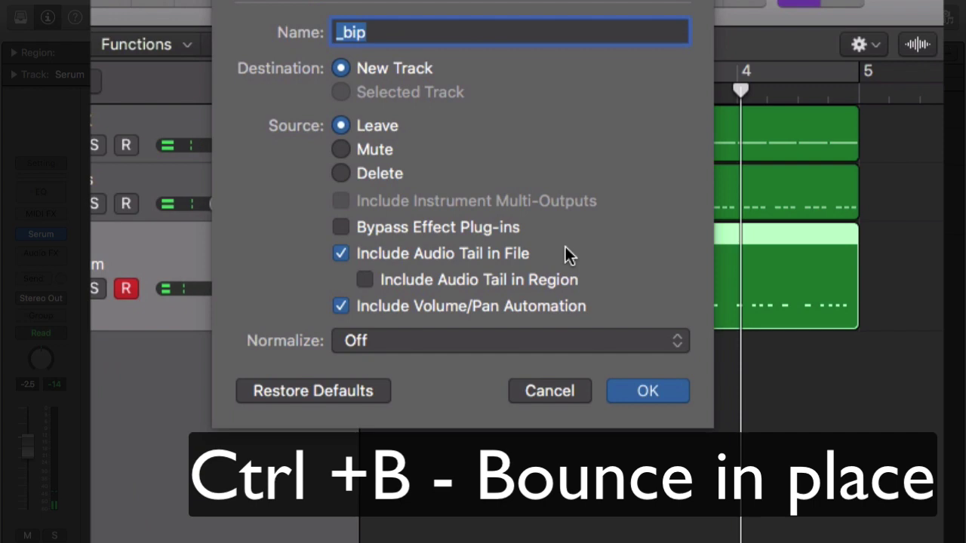
key("Return")
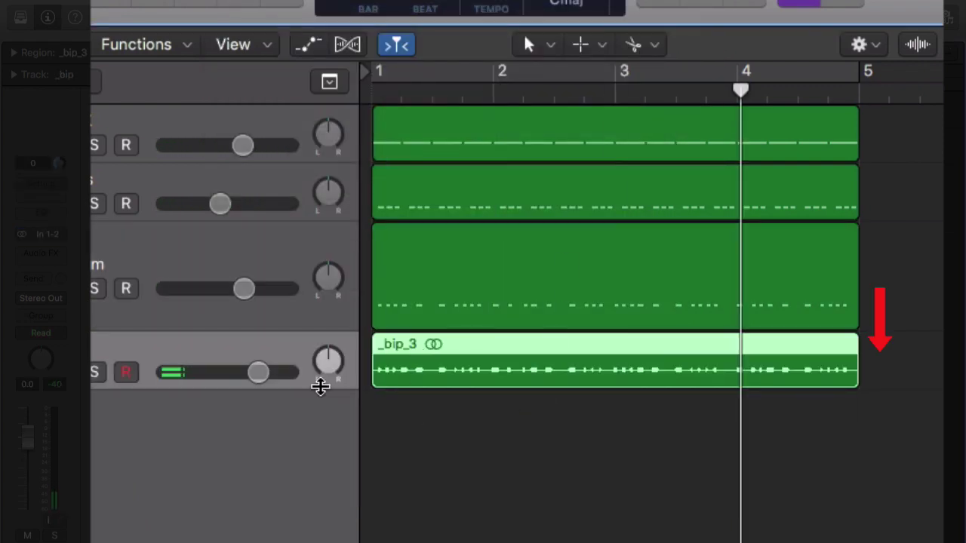
left_click_drag(321, 386, 334, 487)
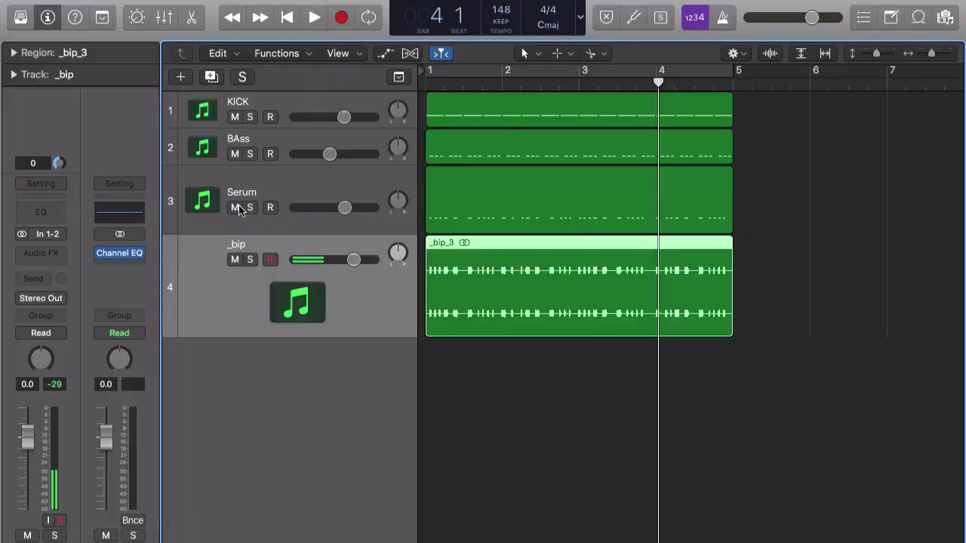
left_click(238, 208)
key("space")
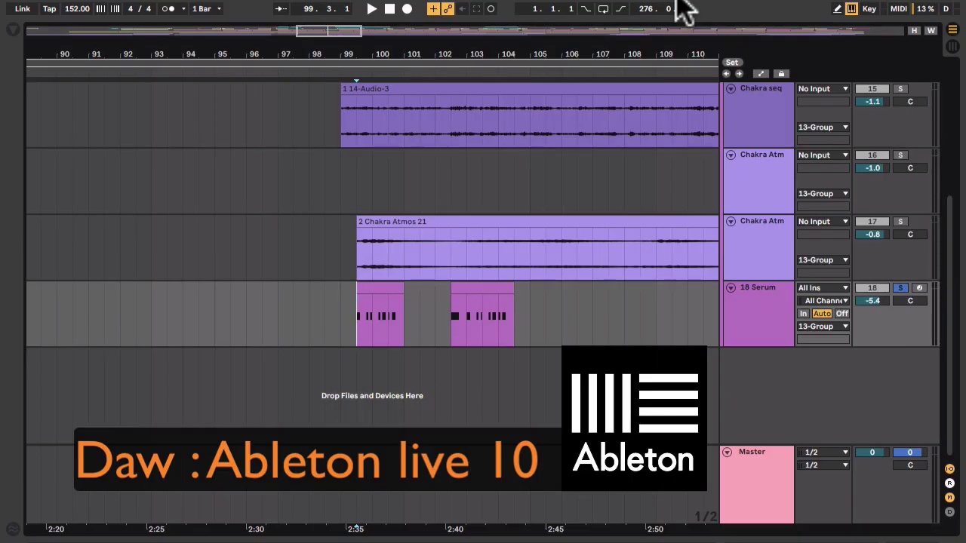
- During playback, insert a new audio track below 18 Serum
key("space")
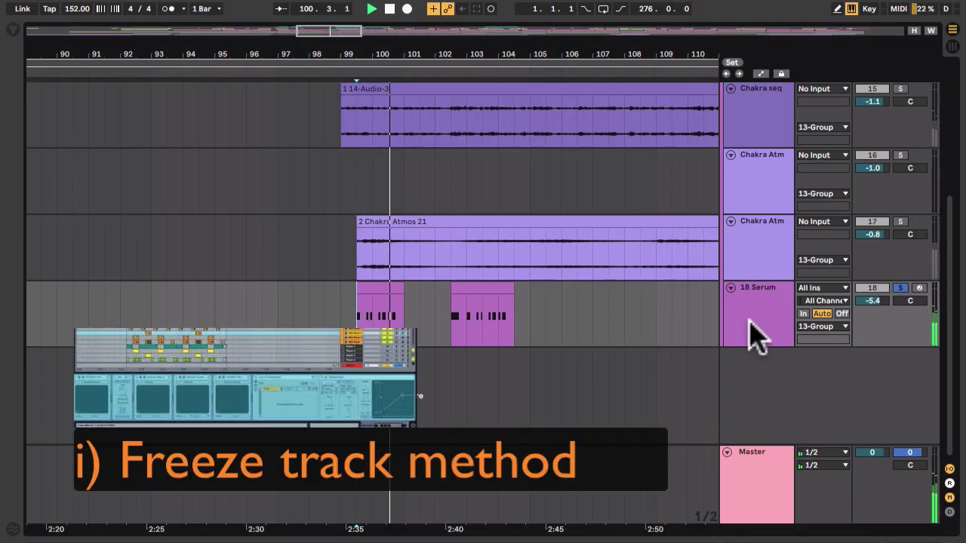
left_click(783, 310)
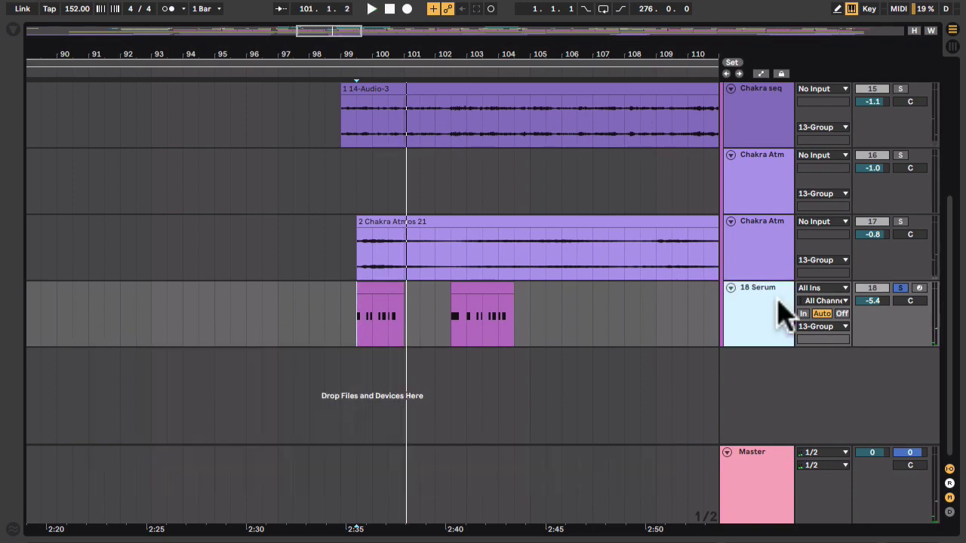
right_click(783, 307)
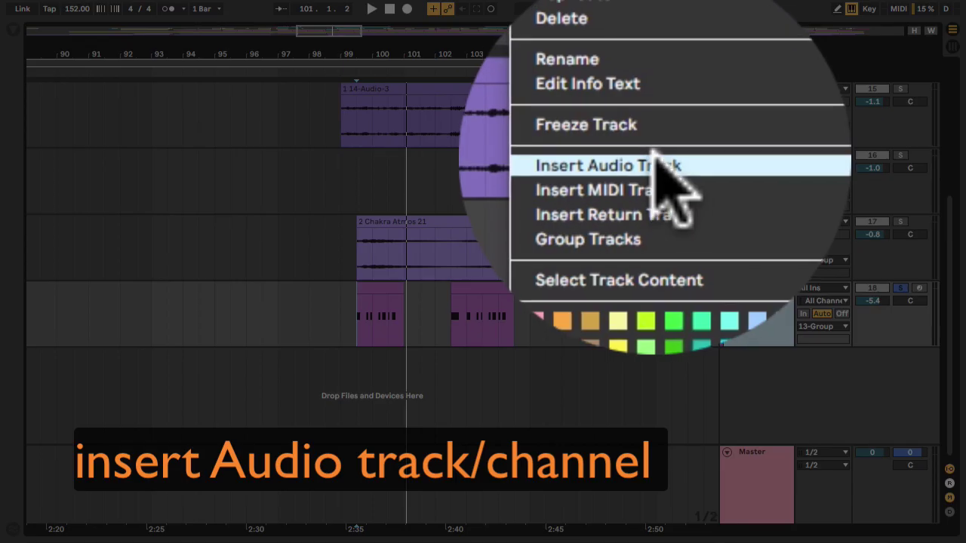
left_click(656, 165)
- Freeze 18 Serum, move its frozen clip onto track 19, and solo track 19 while playing
right_click(776, 320)
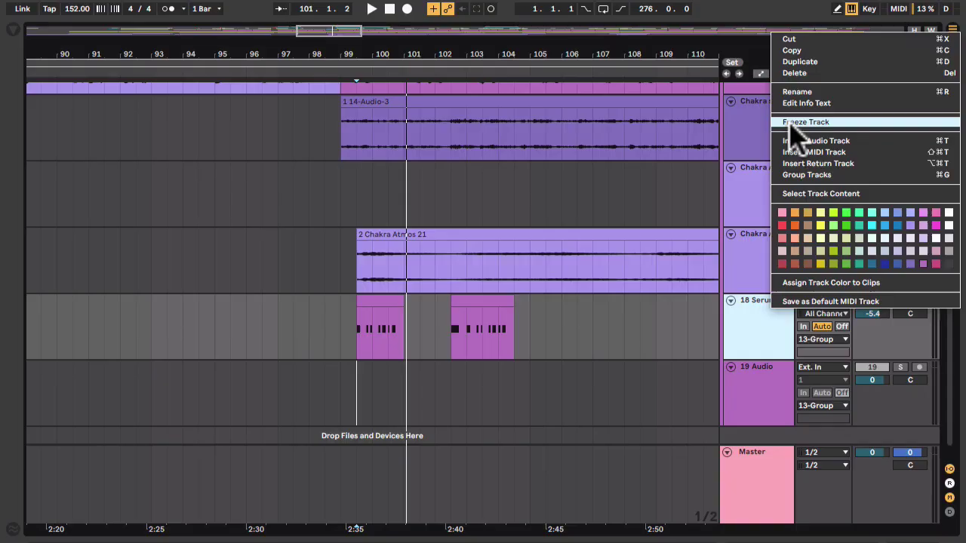
left_click(792, 128)
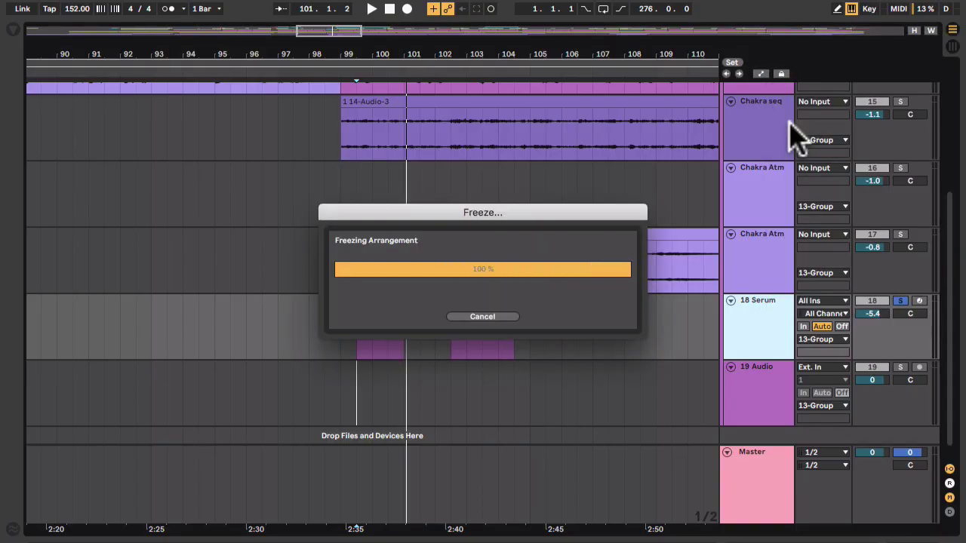
left_click_drag(380, 300, 359, 410)
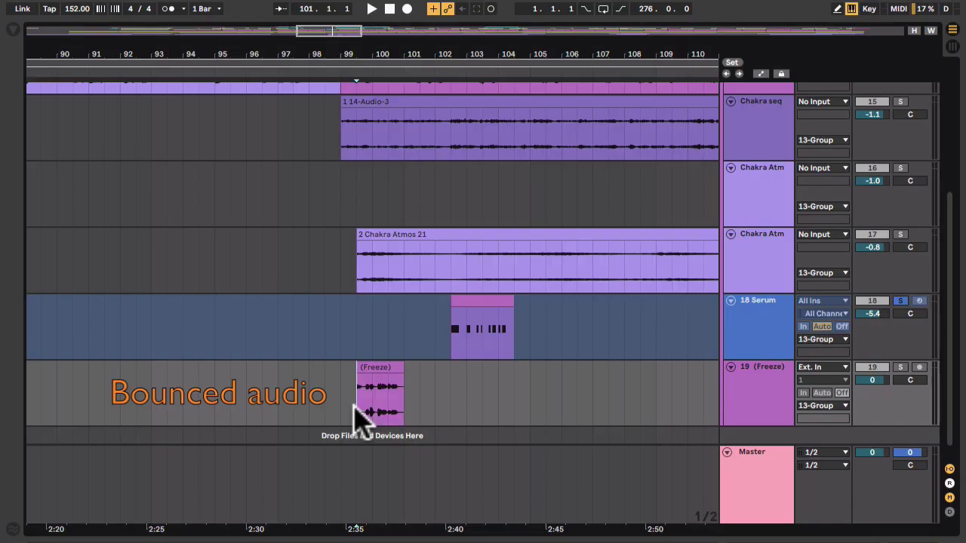
key("space")
left_click(900, 367)
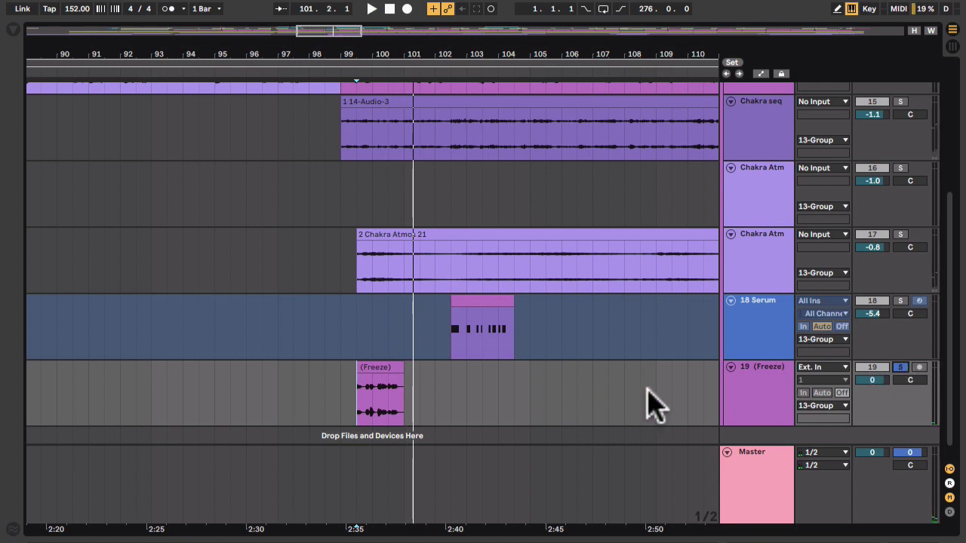
- Undo the freeze and route track 19's input from 18-Serum, soloing and arming 18 Serum
key("ctrl+z")
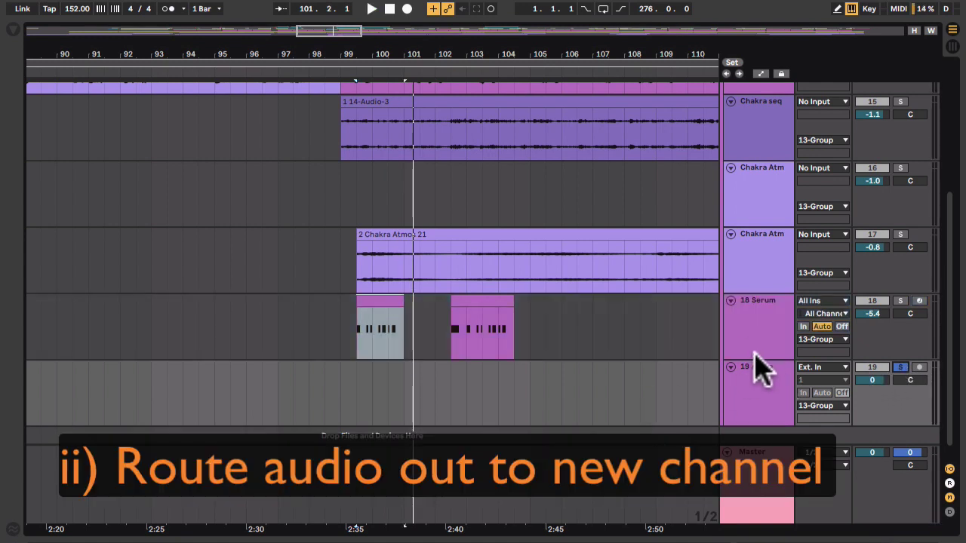
left_click(813, 368)
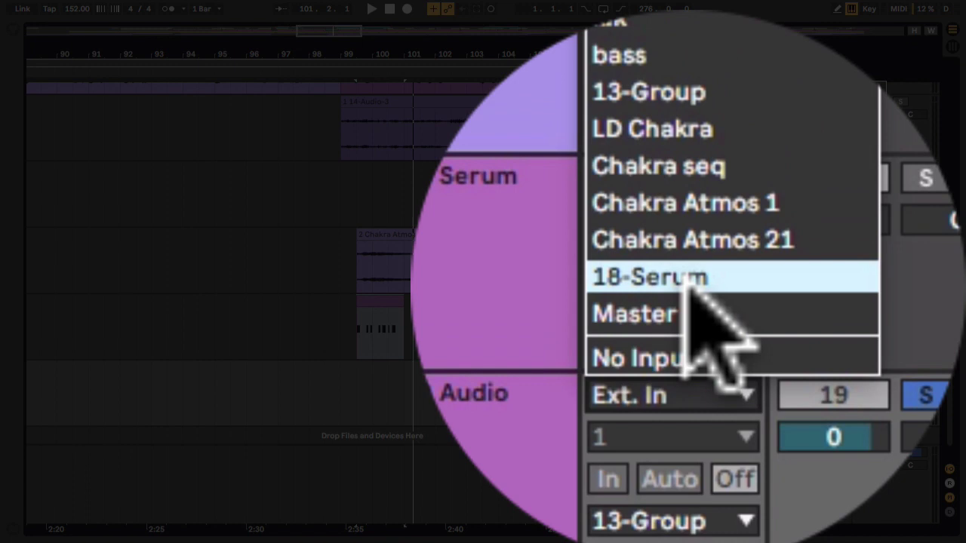
left_click(688, 281)
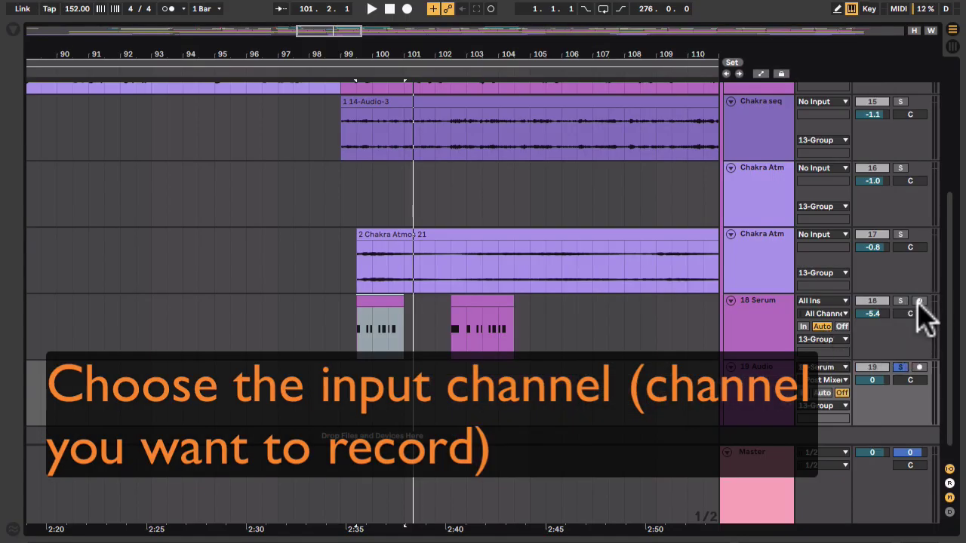
left_click(919, 300)
left_click(899, 300)
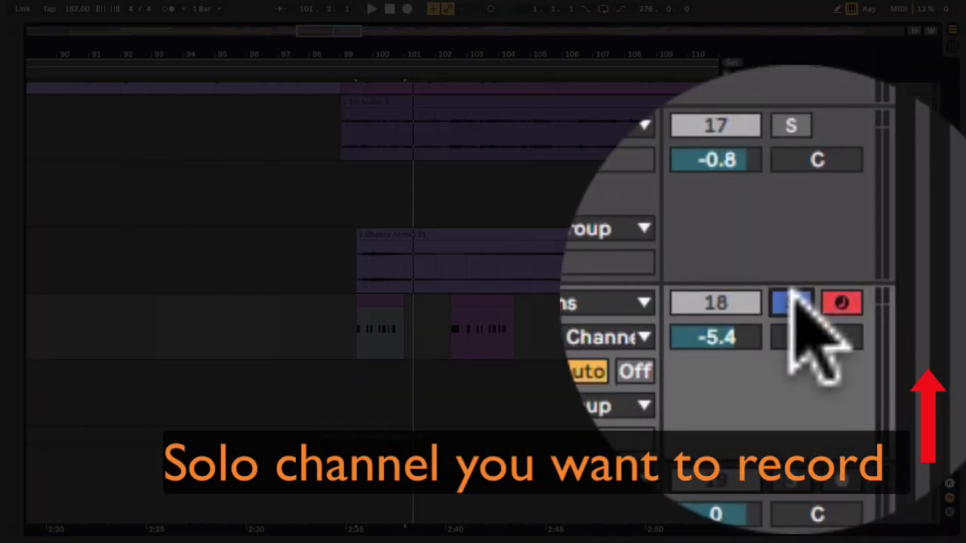
- Record the Serum output onto track 19 from bar 99.3, then solo and play it
left_click(919, 366)
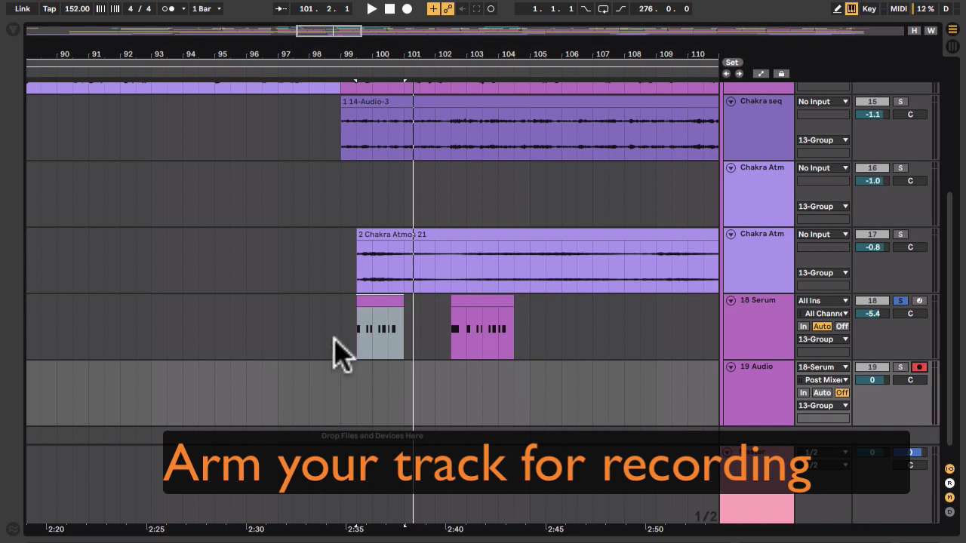
left_click(351, 343)
left_click(406, 8)
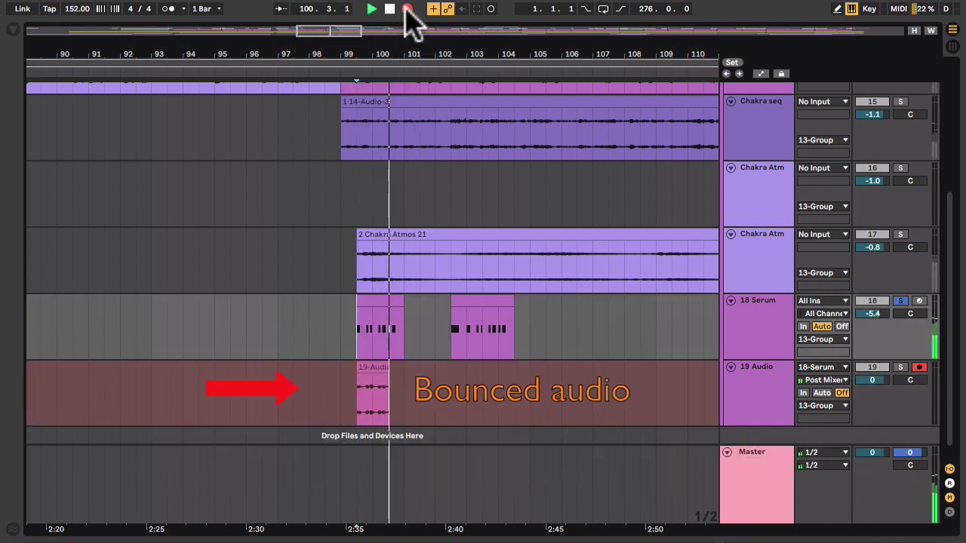
key("space")
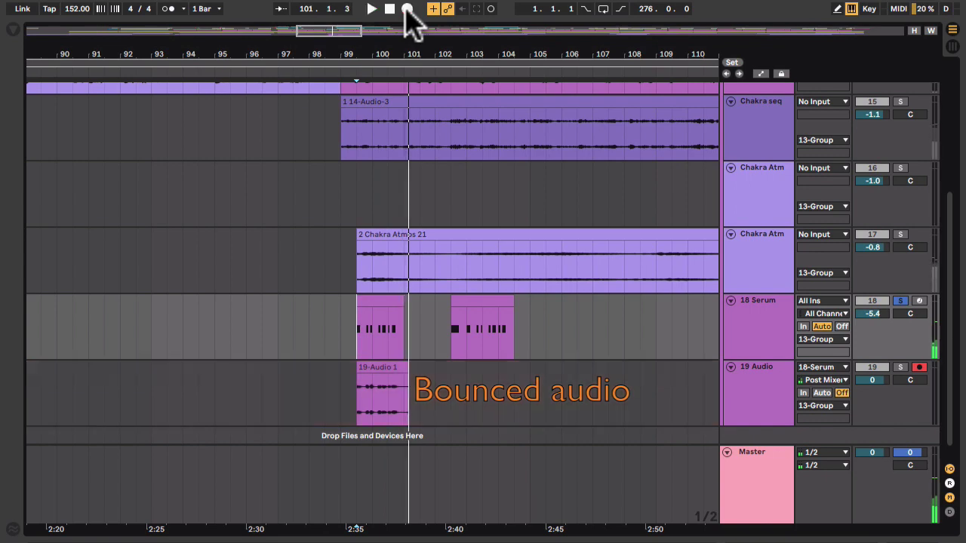
left_click(900, 368)
key("space")
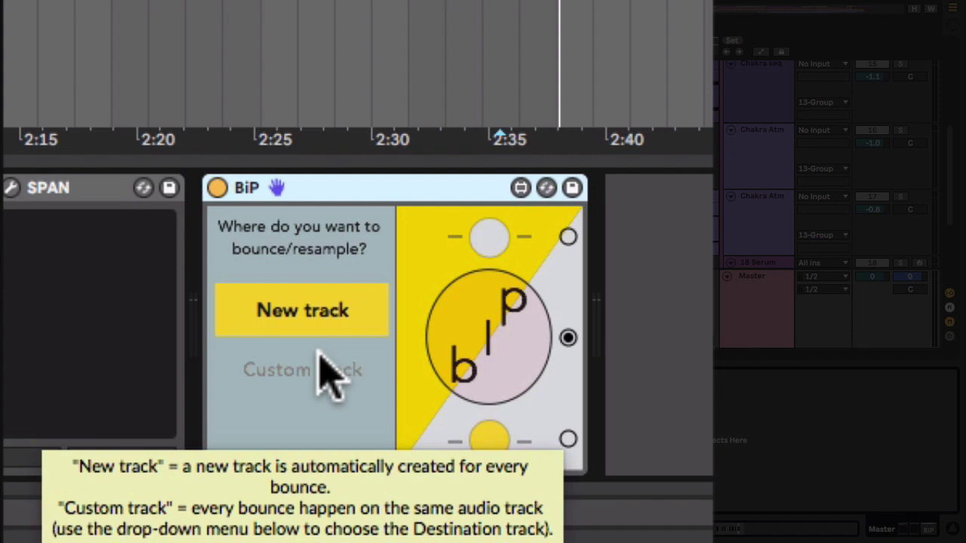
- Switch BiP's bounce destination to Custom track, keeping This Track selected
left_click(320, 365)
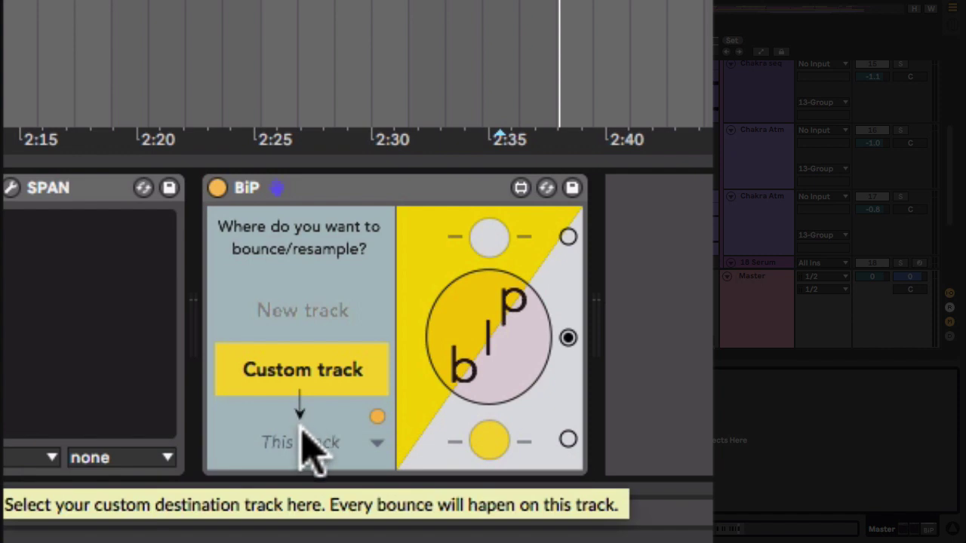
left_click(307, 441)
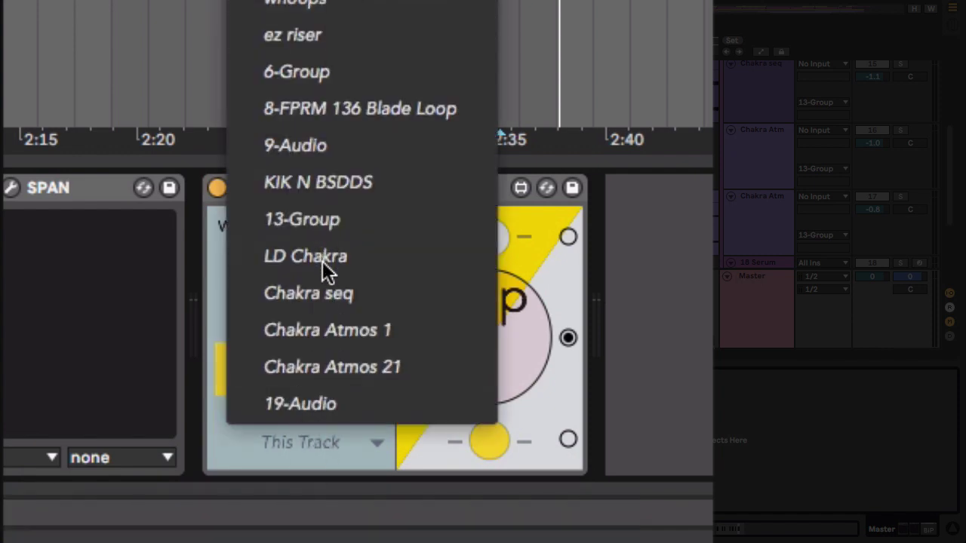
left_click(332, 439)
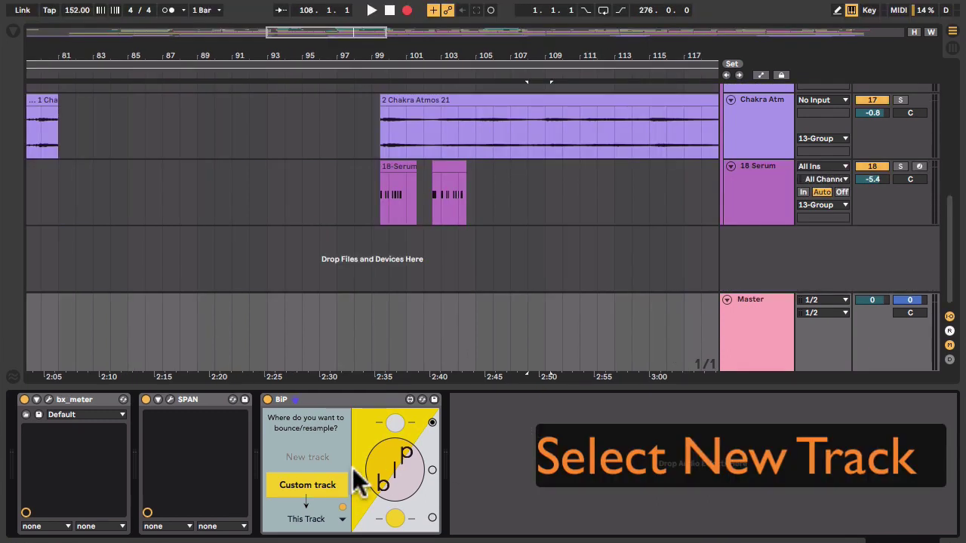
- Set BiP back to New track, then arm and solo the 18 Serum track
left_click(312, 455)
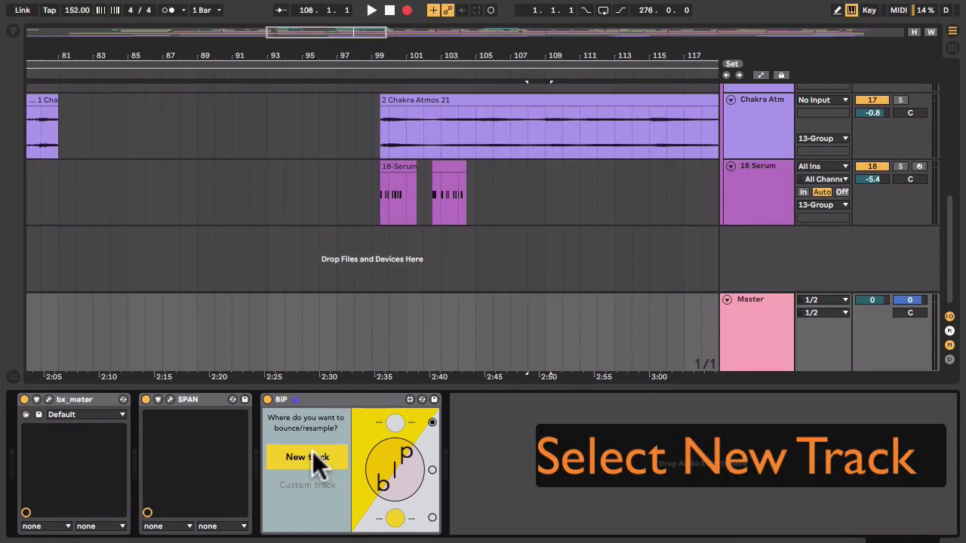
left_click(394, 168)
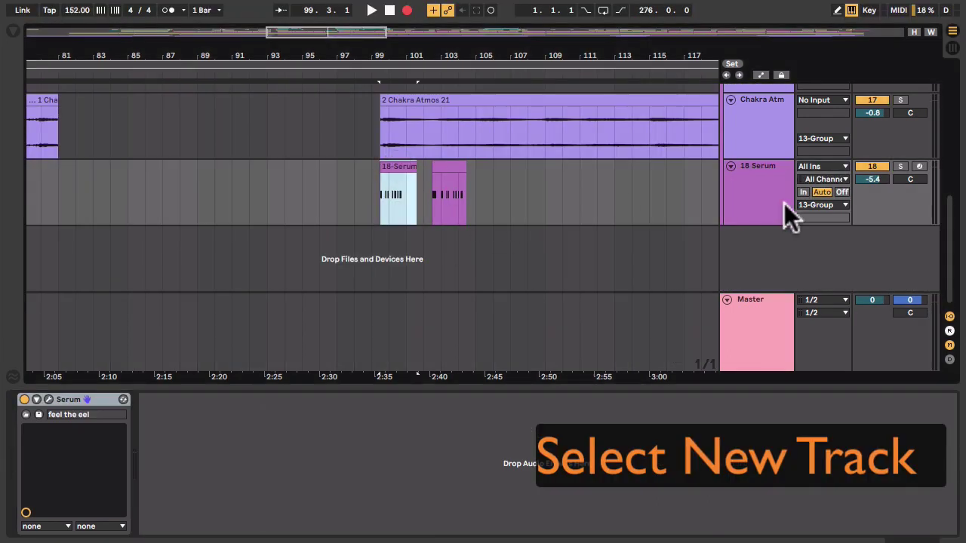
left_click(919, 166)
left_click(903, 166)
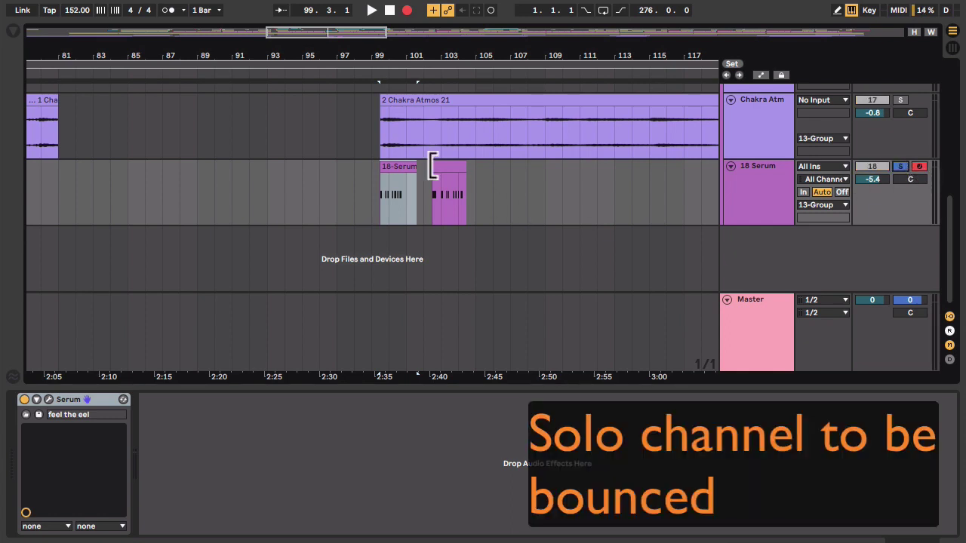
left_click(404, 166)
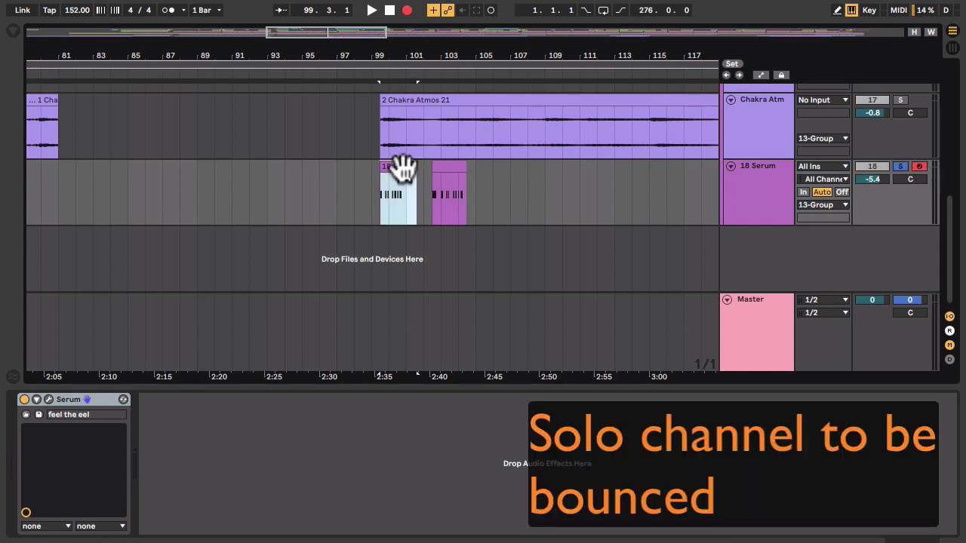
- Bounce soloed Serum via Master's BiP onto a new Resampling track, then solo and audition it
left_click(761, 305)
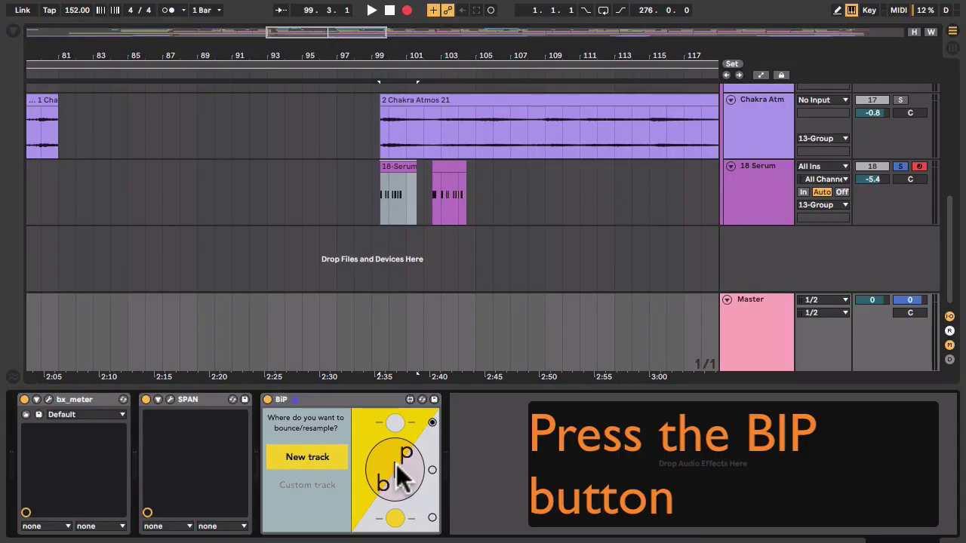
left_click(396, 466)
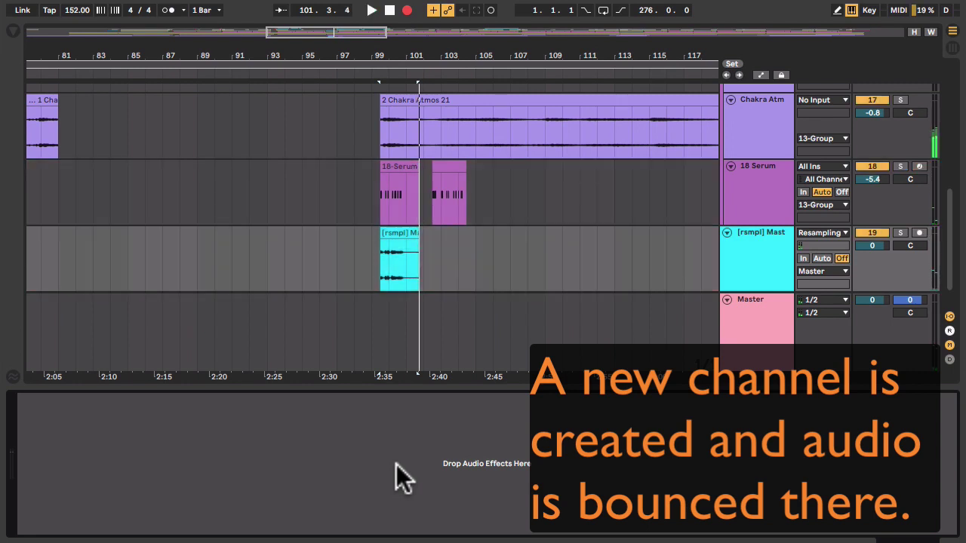
left_click(900, 232)
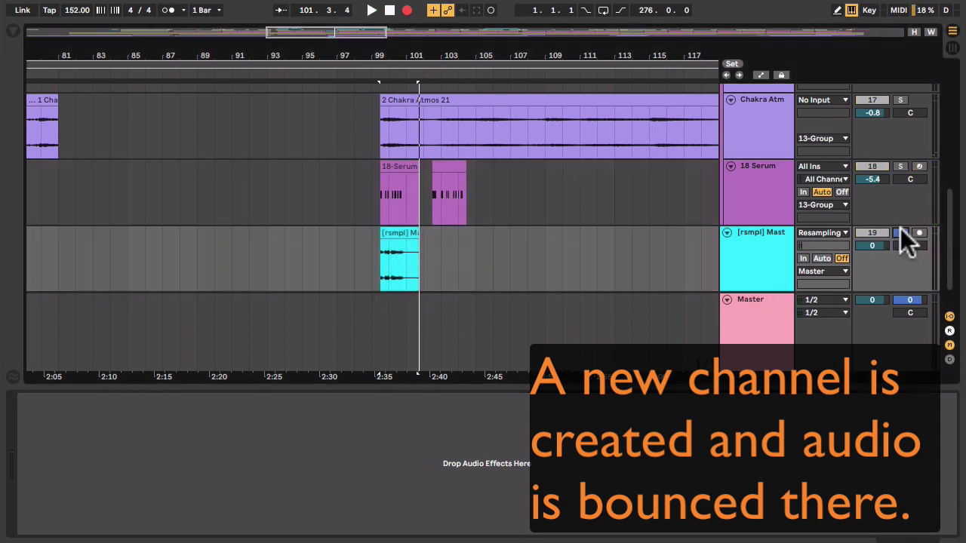
key("space")
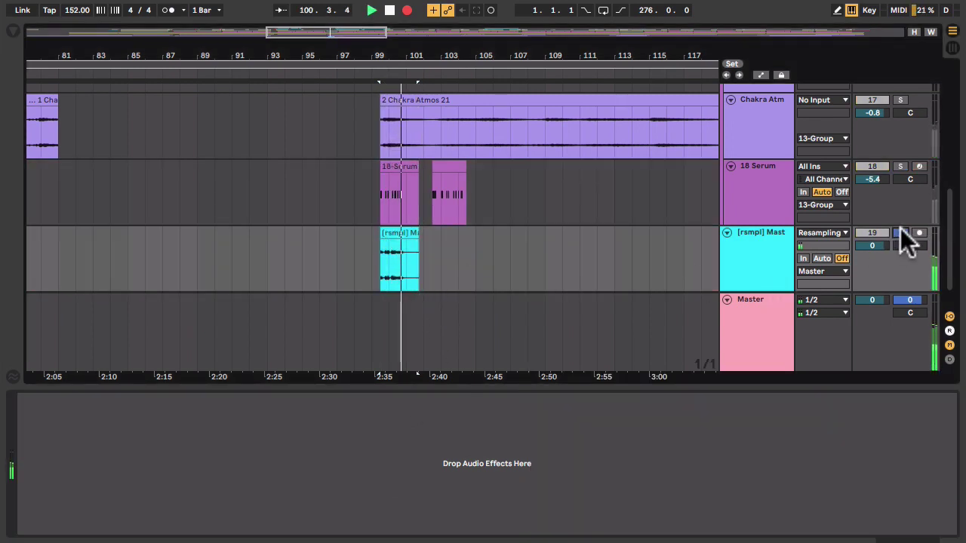
key("space")
left_click(830, 233)
left_click(828, 230)
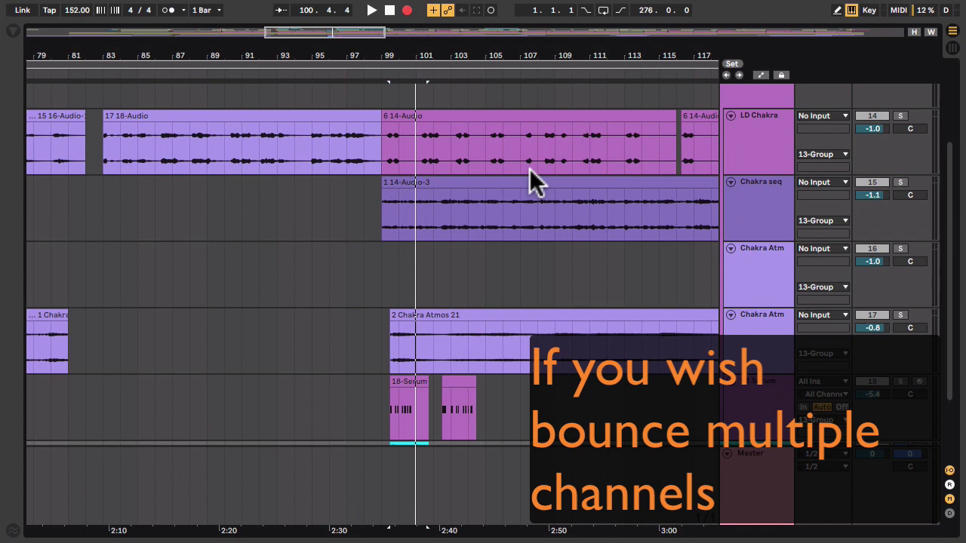
- Select bars 99–115 across three tracks, solo LD Chakra and Chakra seq, and show Master's devices
left_click(386, 255)
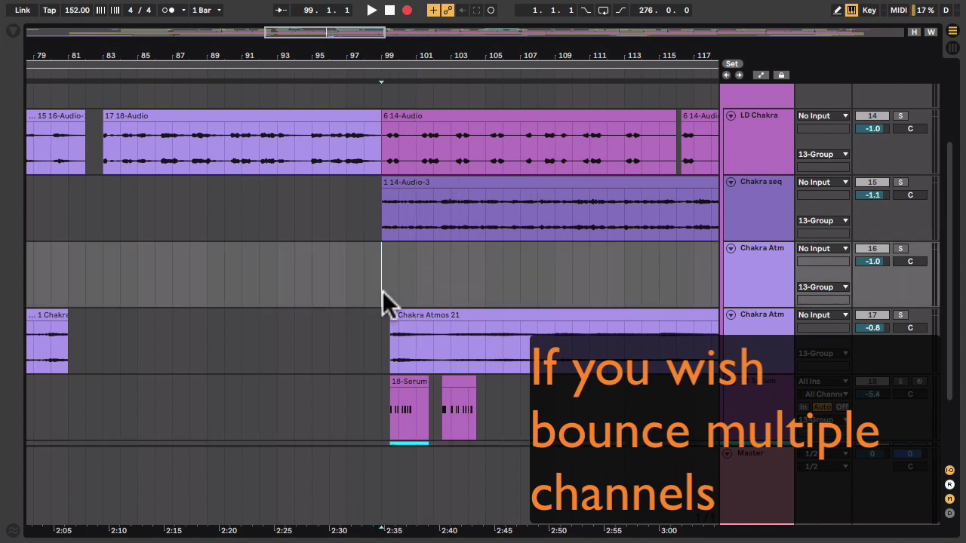
left_click_drag(383, 292, 671, 151)
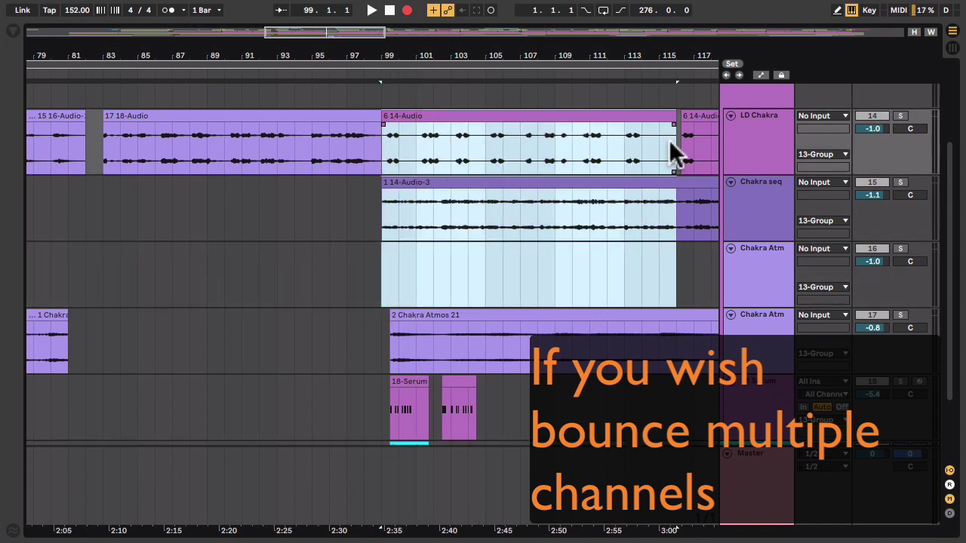
scroll(460, 335, "down", 2)
scroll(694, 231, "up", 3)
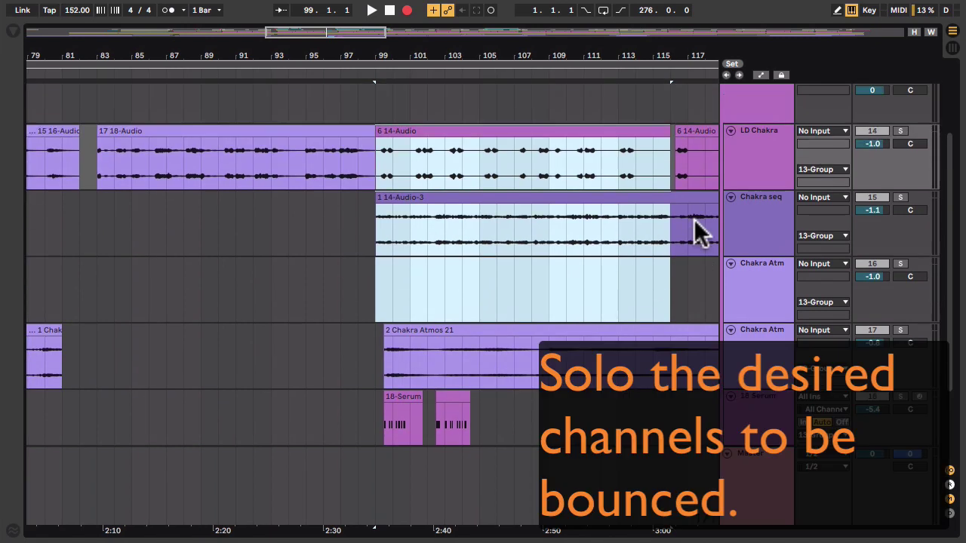
left_click(899, 131)
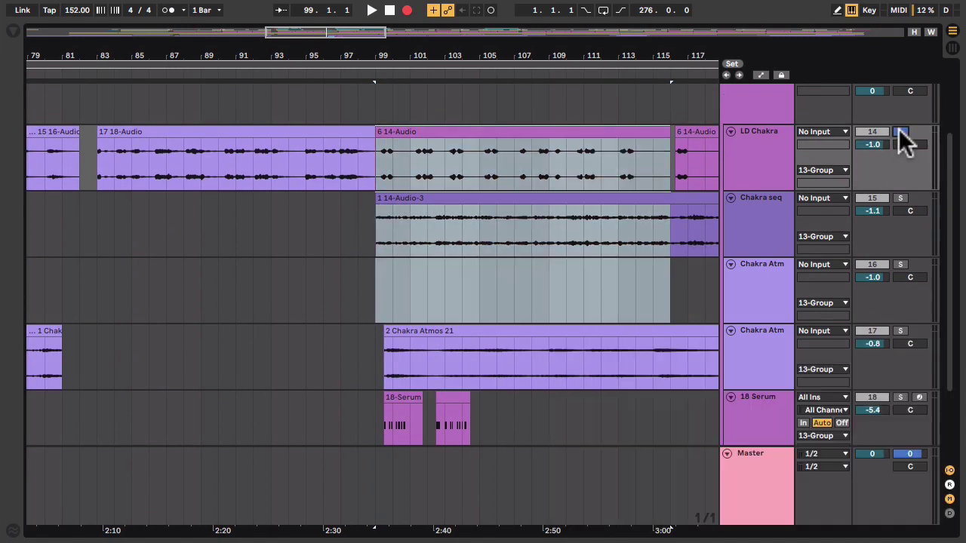
left_click(899, 197, "super")
scroll(787, 302, "down", 5)
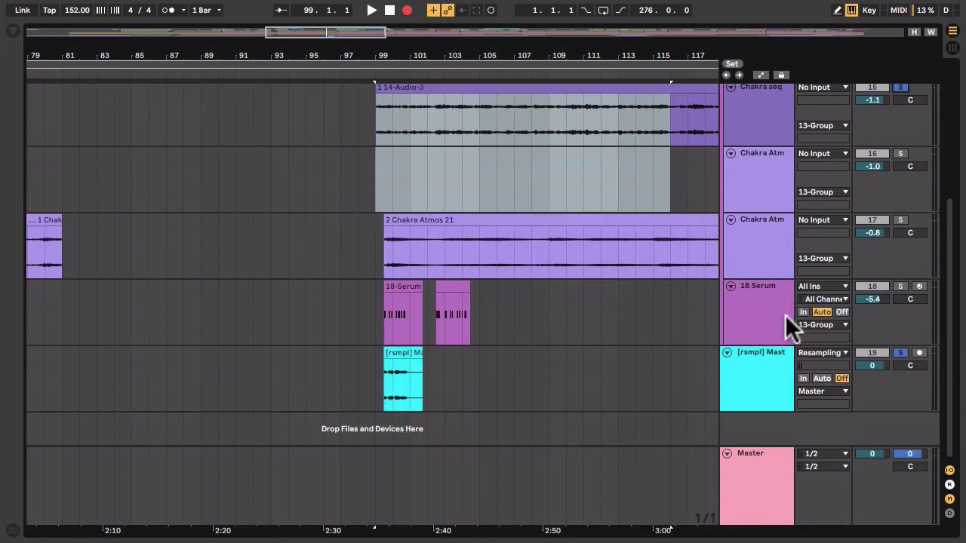
double_click(753, 458)
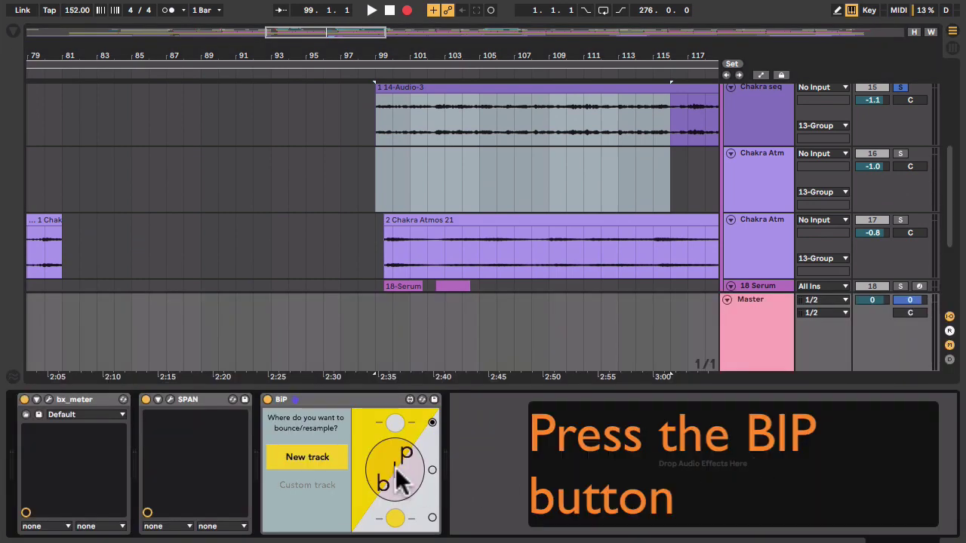
- Bounce the soloed Chakra tracks to a new track, stop recording, and replay from bar 99
left_click(395, 468)
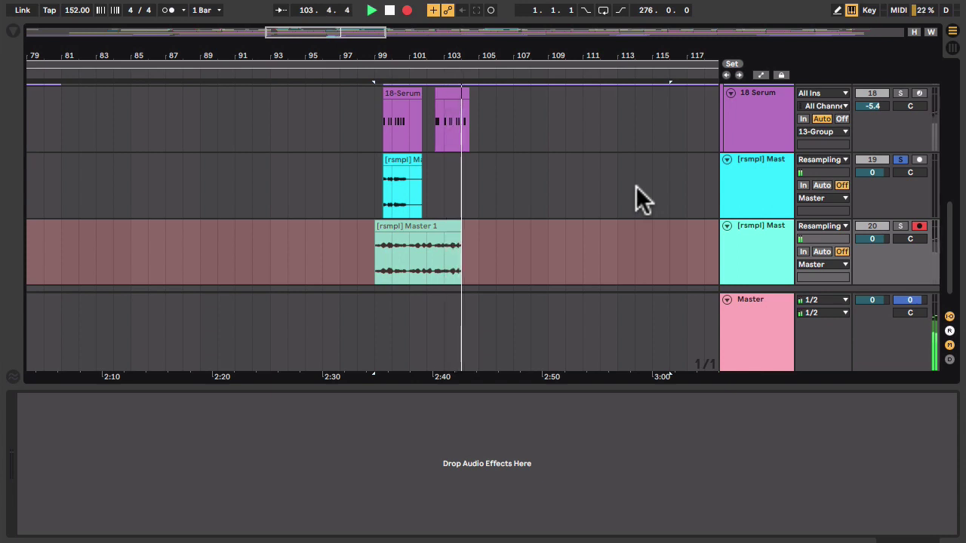
key("F9")
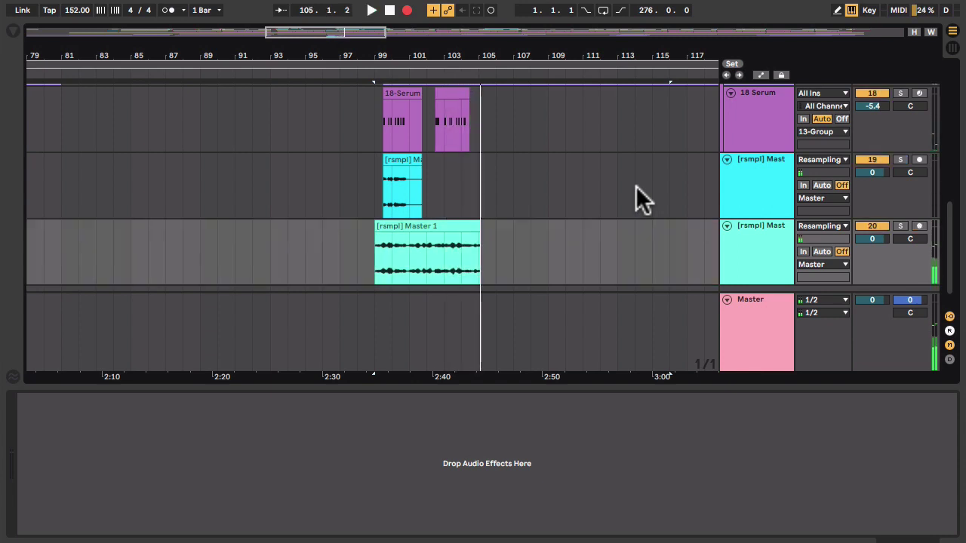
key("space")
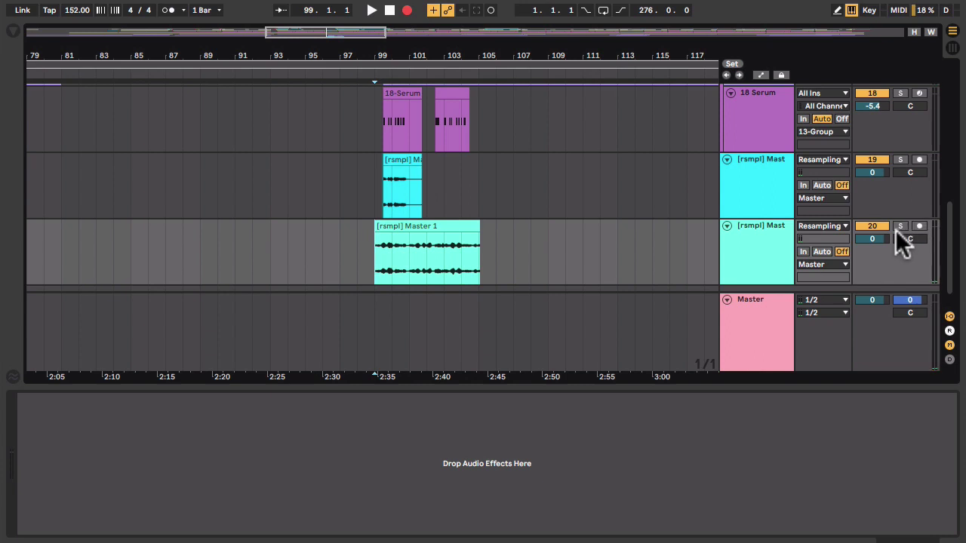
key("space")
scroll(778, 211, "up", 6)
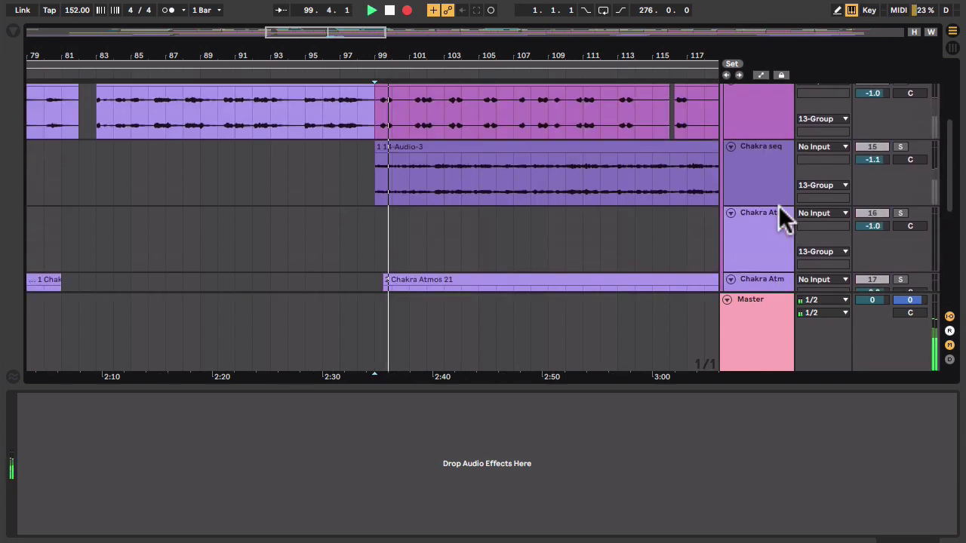
scroll(778, 205, "down", 6)
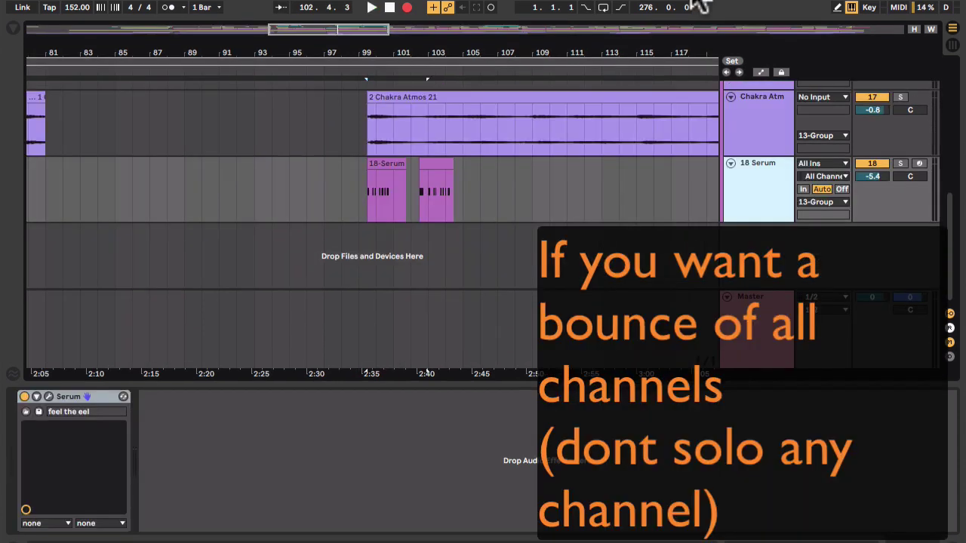
- Resample the full mix from Master's BiP onto a new [rsmpl] Master track and review the clip
left_click(767, 300)
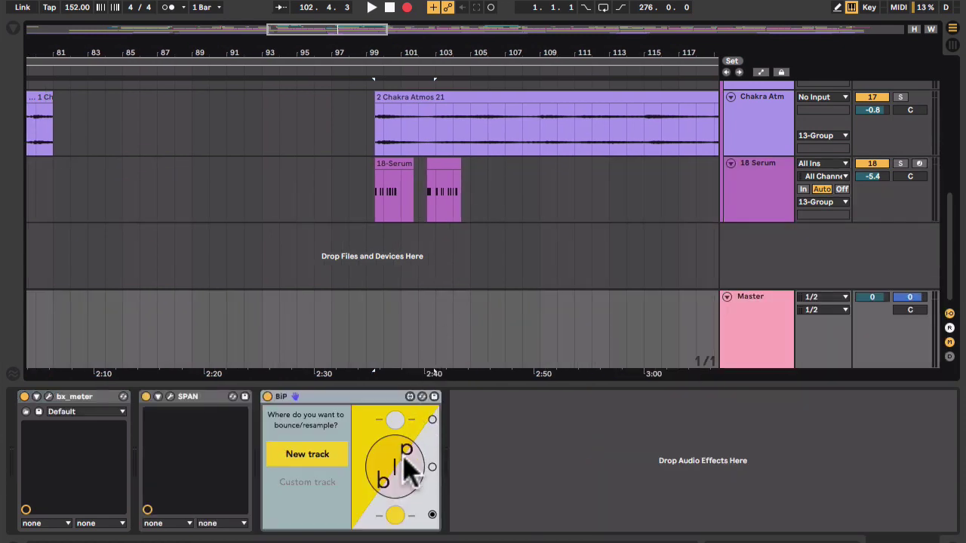
left_click(405, 459)
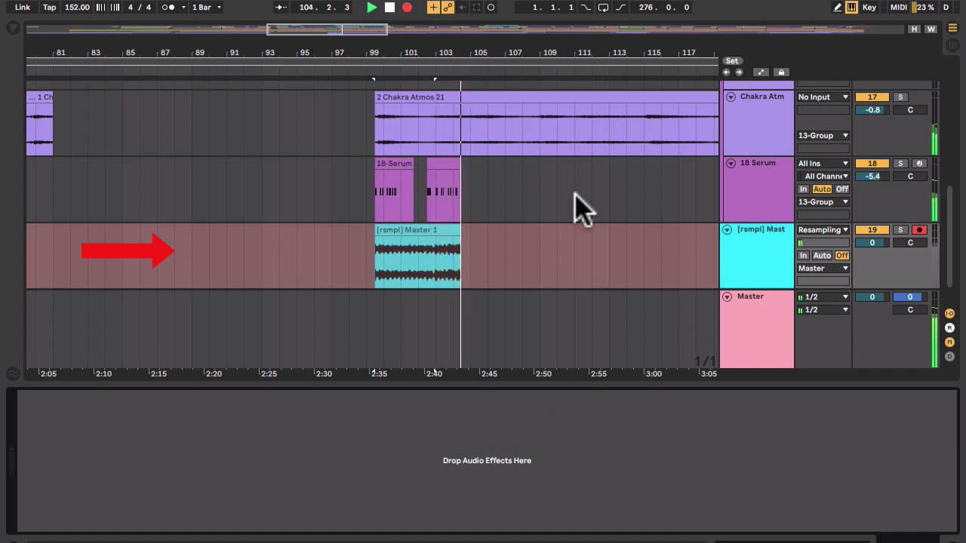
key("space")
left_click(383, 280)
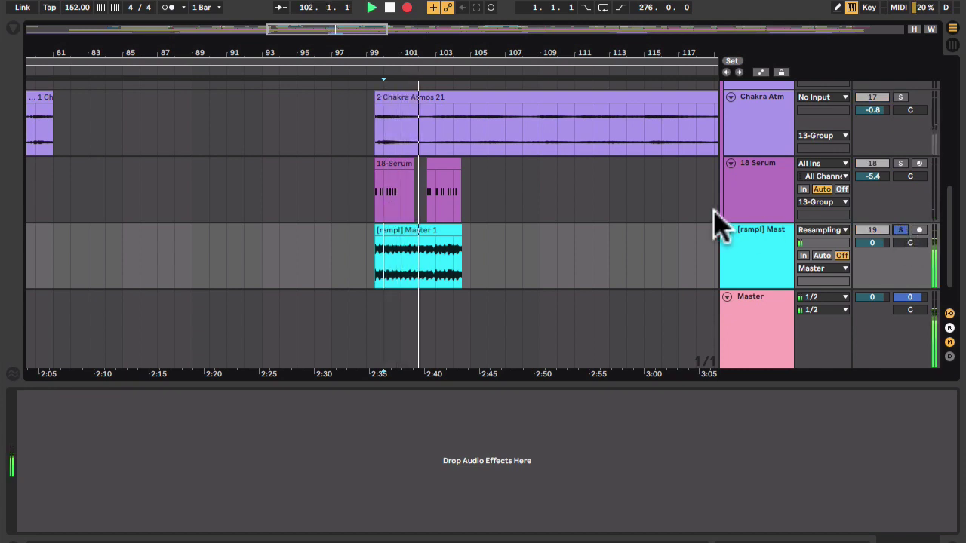
scroll(720, 219, "up", 10)
scroll(715, 214, "down", 3)
scroll(716, 216, "down", 8)
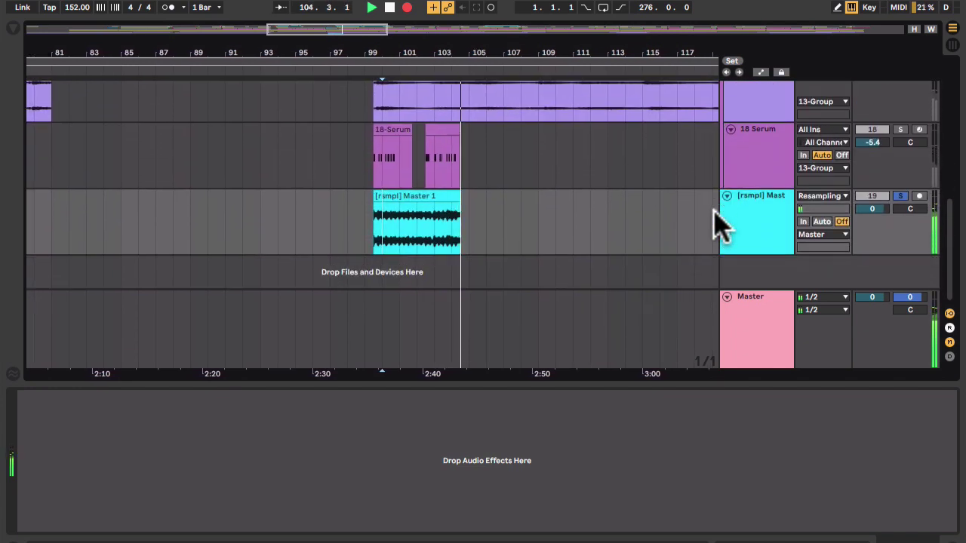
- Switch Master's BiP device to Custom track with This Track as the destination
left_click(390, 8)
left_click(770, 324)
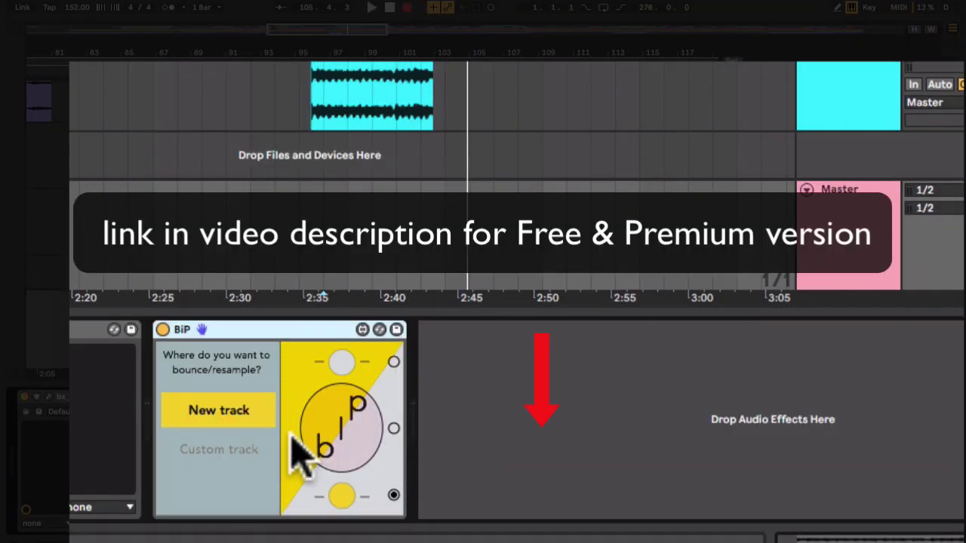
left_click(221, 448)
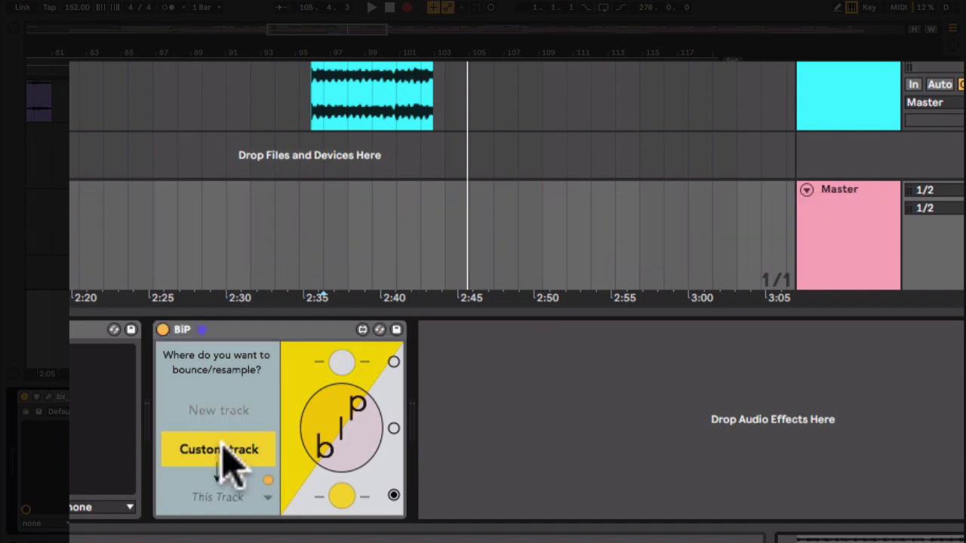
left_click(265, 498)
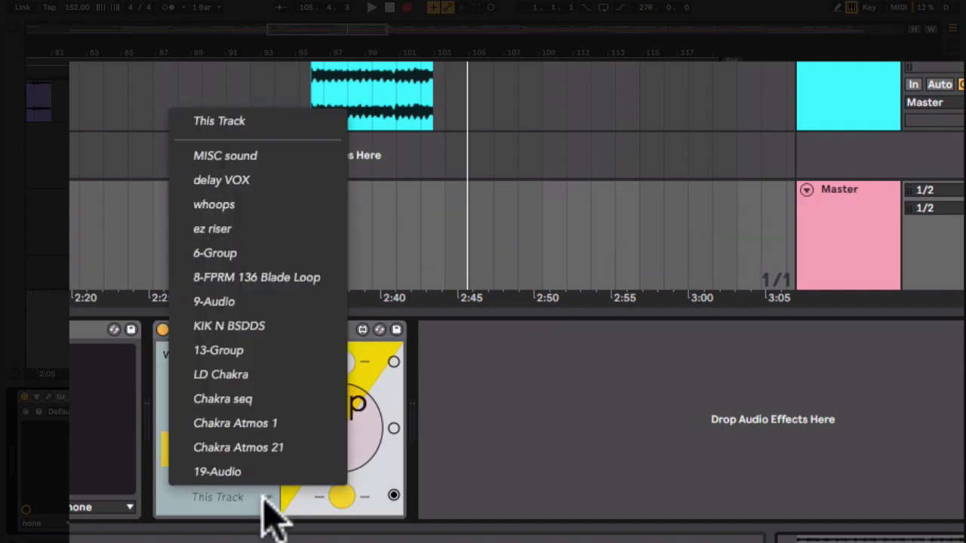
left_click(266, 501)
left_click(393, 495)
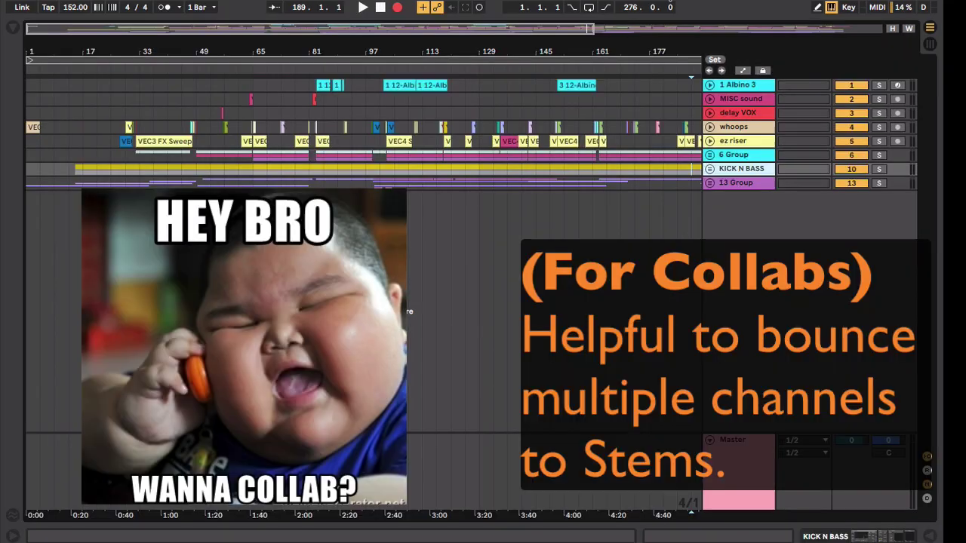
- Select bars 49–81 of kik and bass, solo KICK N BASS, and bounce via BiP to a new track
left_click(709, 170)
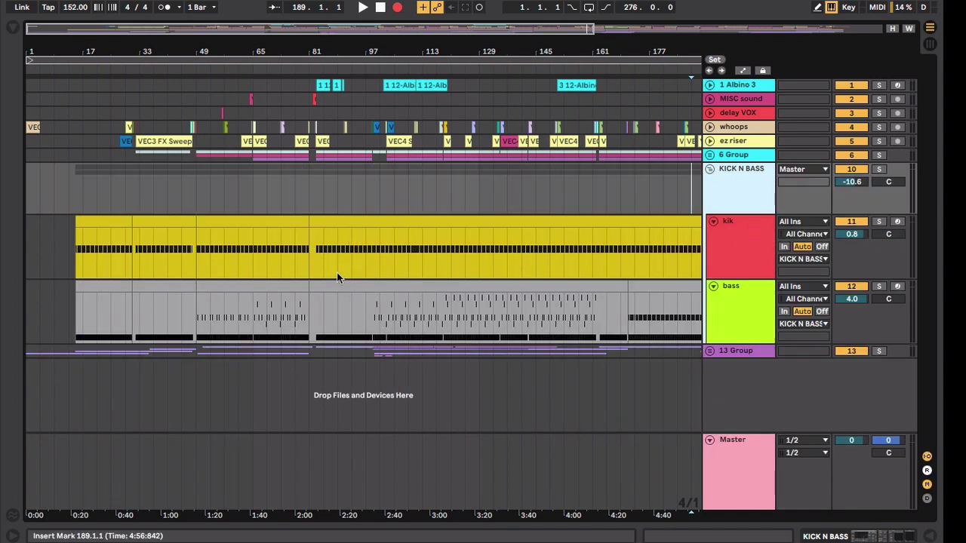
left_click(252, 218)
left_click(280, 291, "shift")
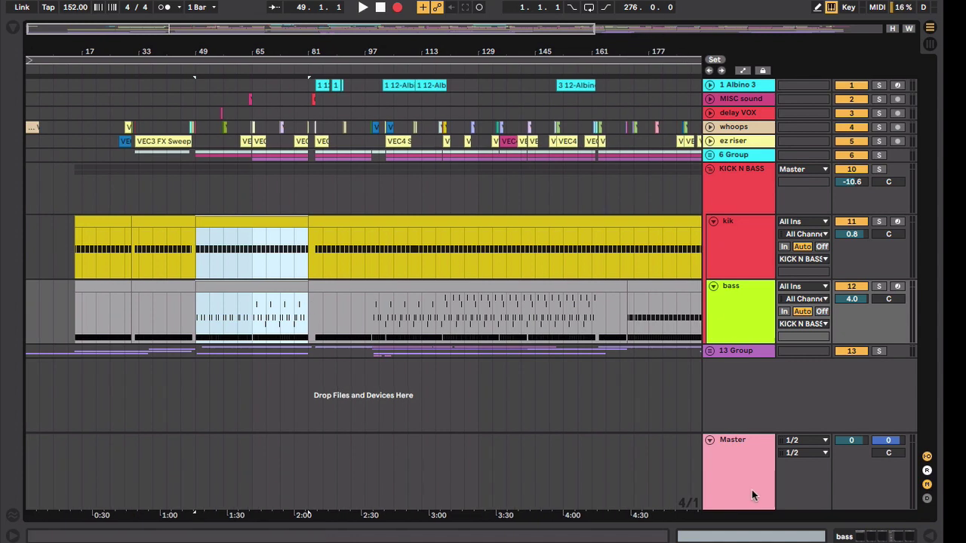
double_click(742, 454)
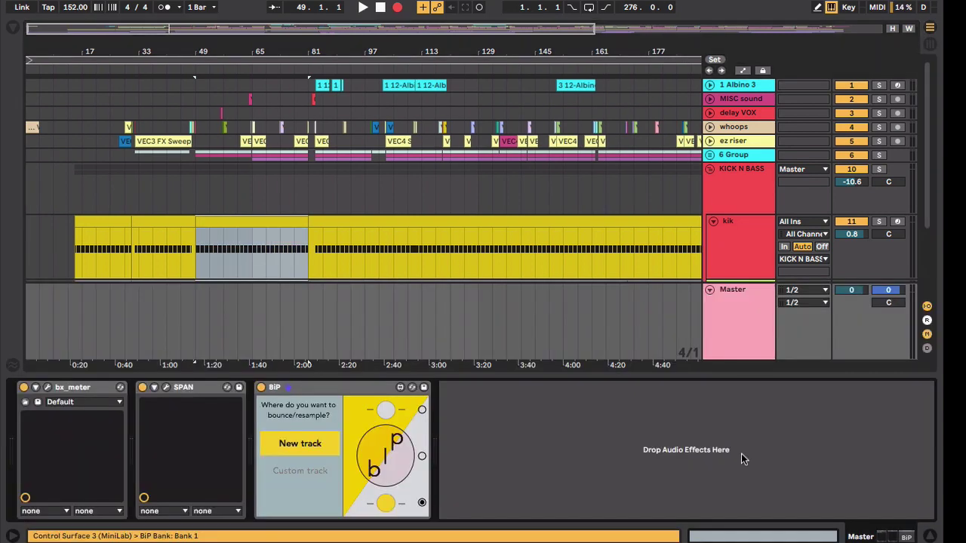
left_click(389, 460)
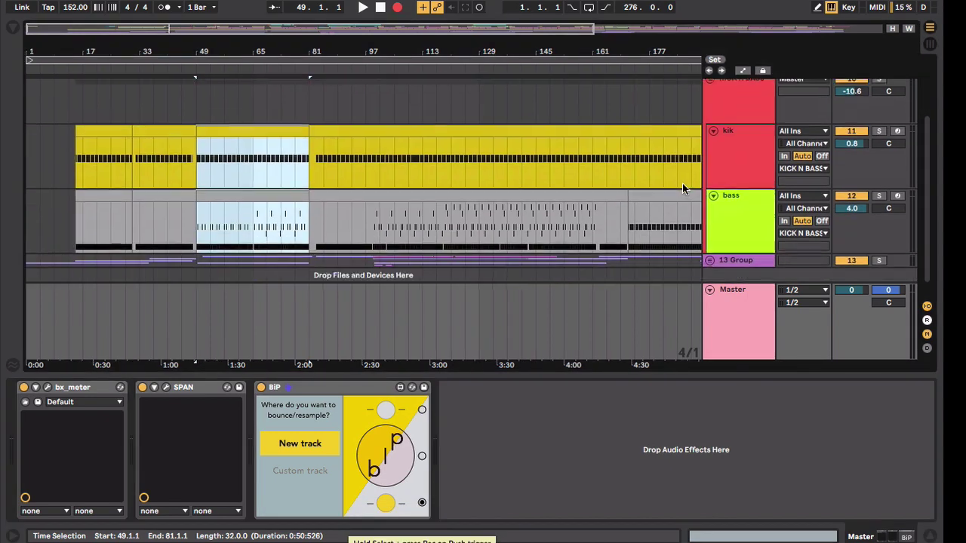
left_click(879, 141)
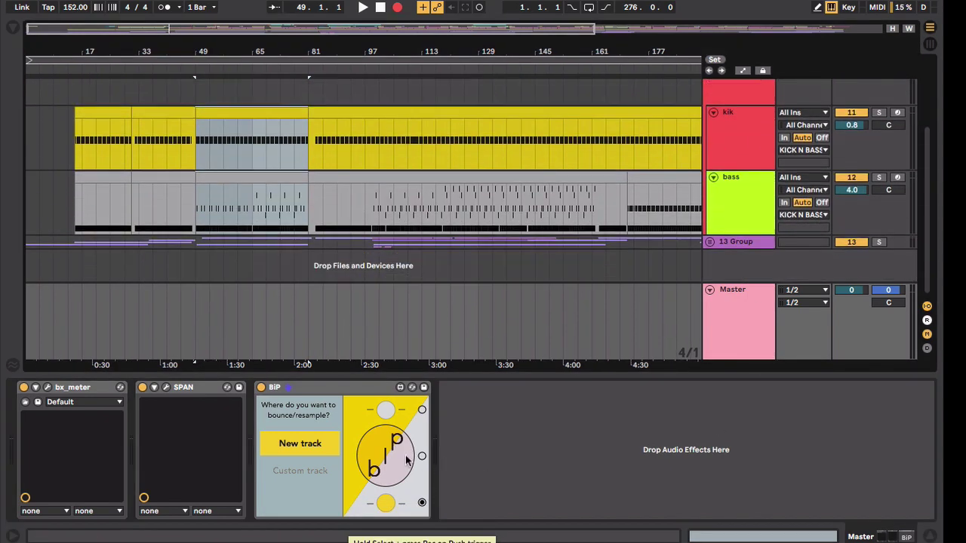
left_click(408, 460)
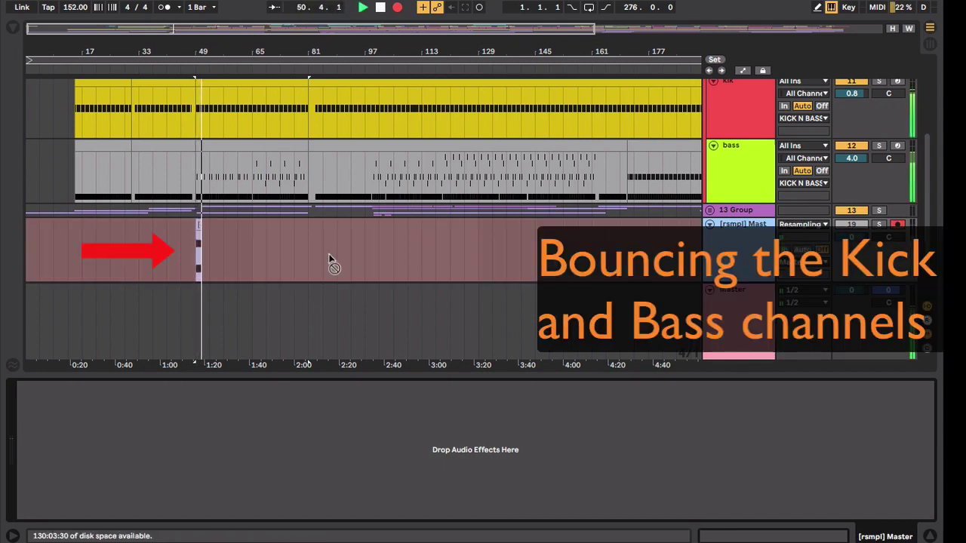
- Stop the kick-and-bass bounce recording and move the insert point to bar 49
scroll(299, 244, "down", 1)
scroll(298, 244, "up", 5)
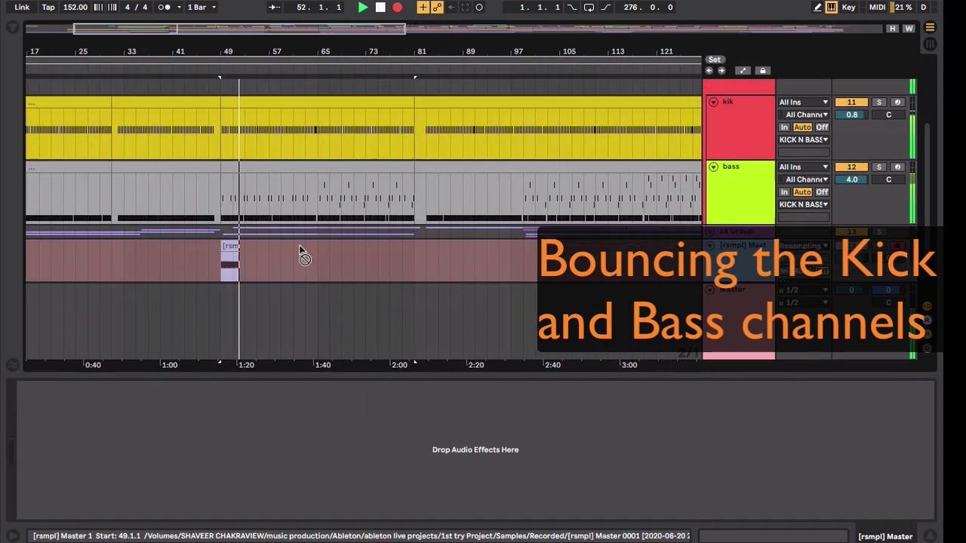
key("space")
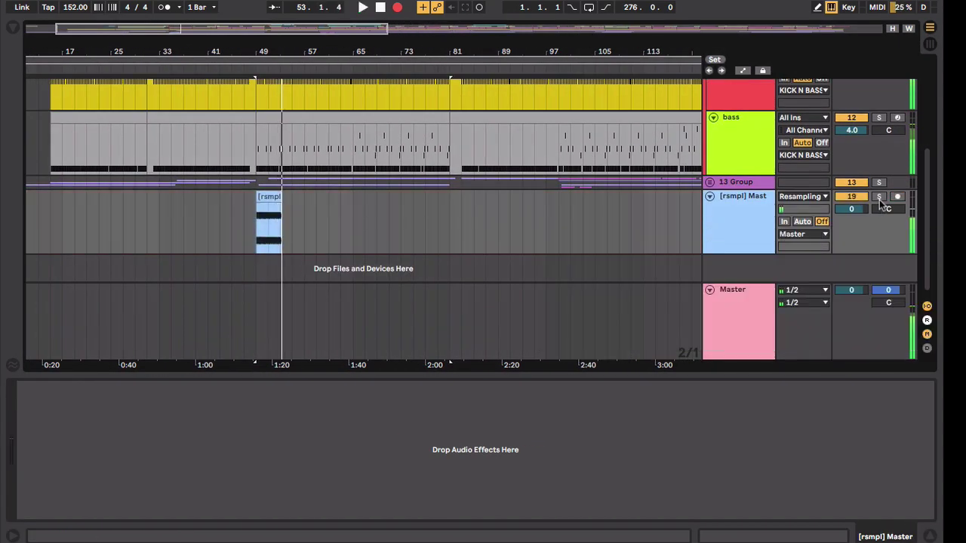
left_click(253, 235)
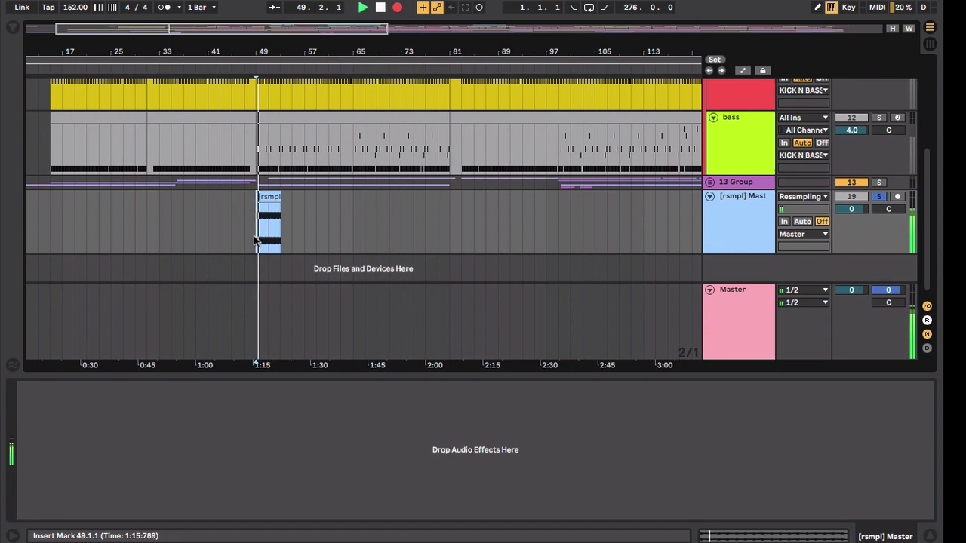
- Rename the new [rsmpl] Master track to KICK
right_click(749, 198)
left_click(771, 254)
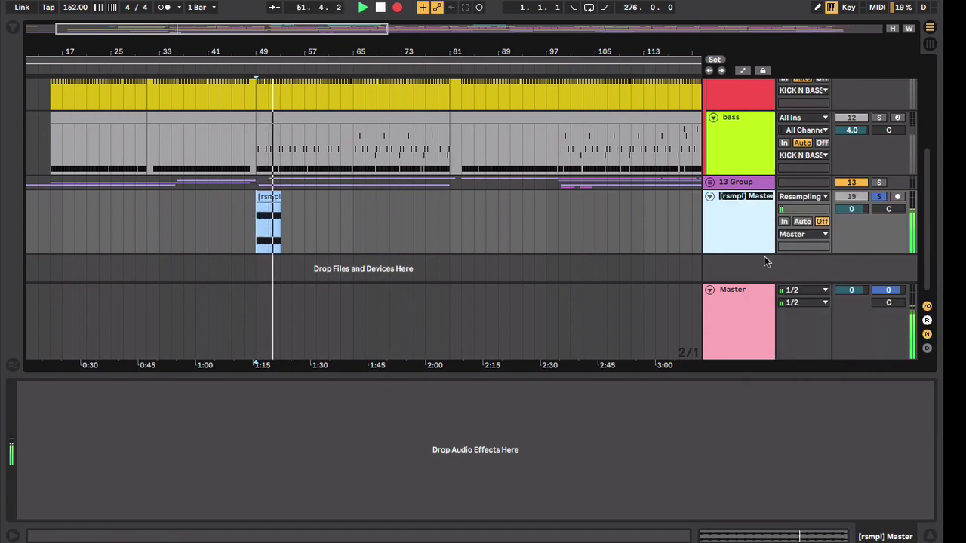
type("KIC")
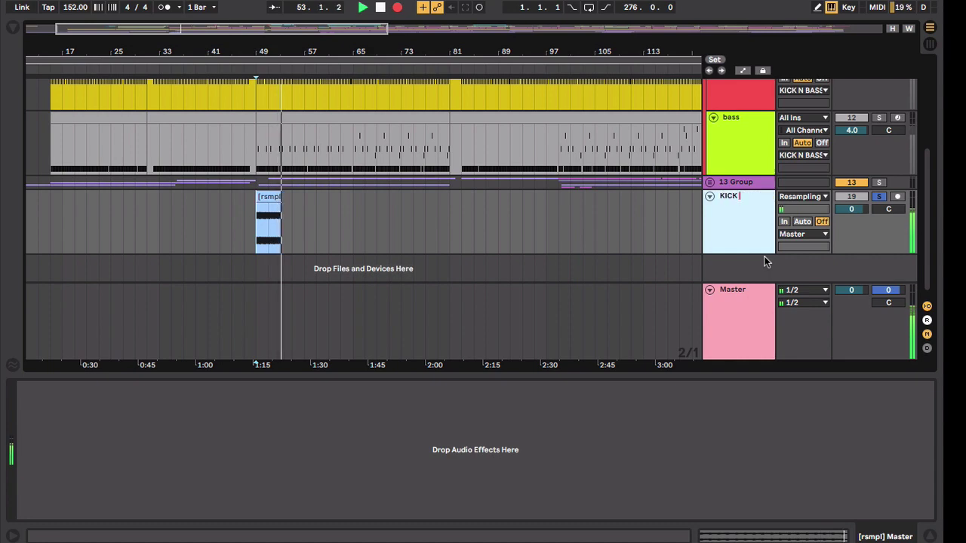
type("K")
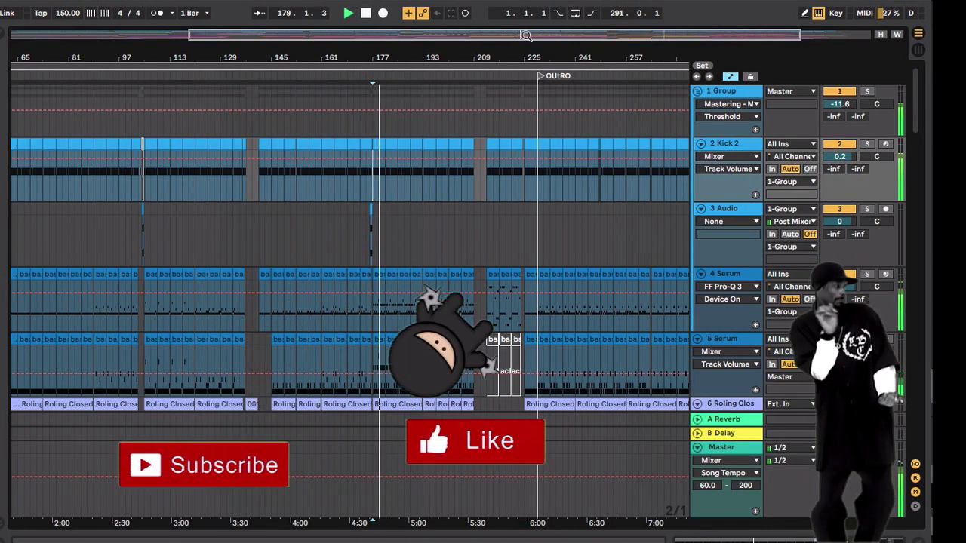
scroll(499, 151, "down", 5)
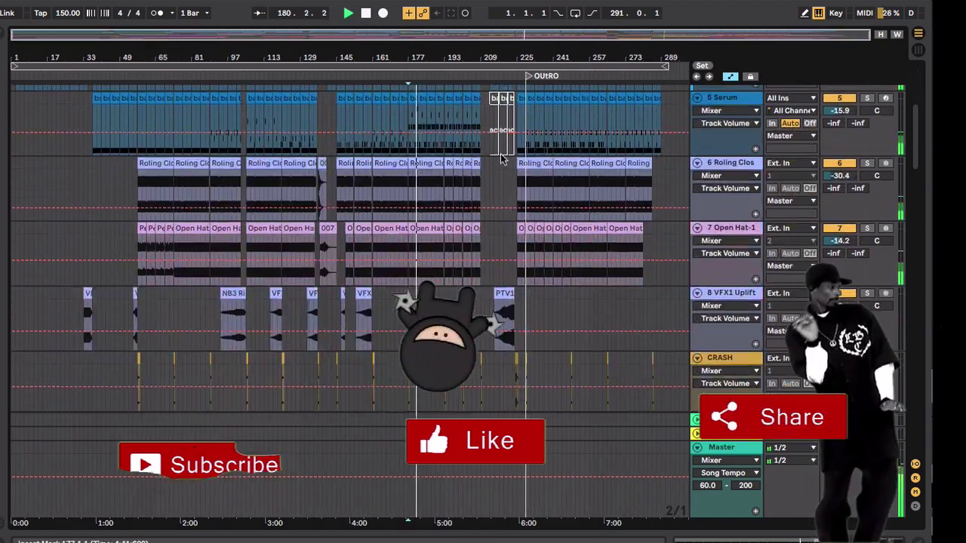
scroll(500, 156, "down", 20)
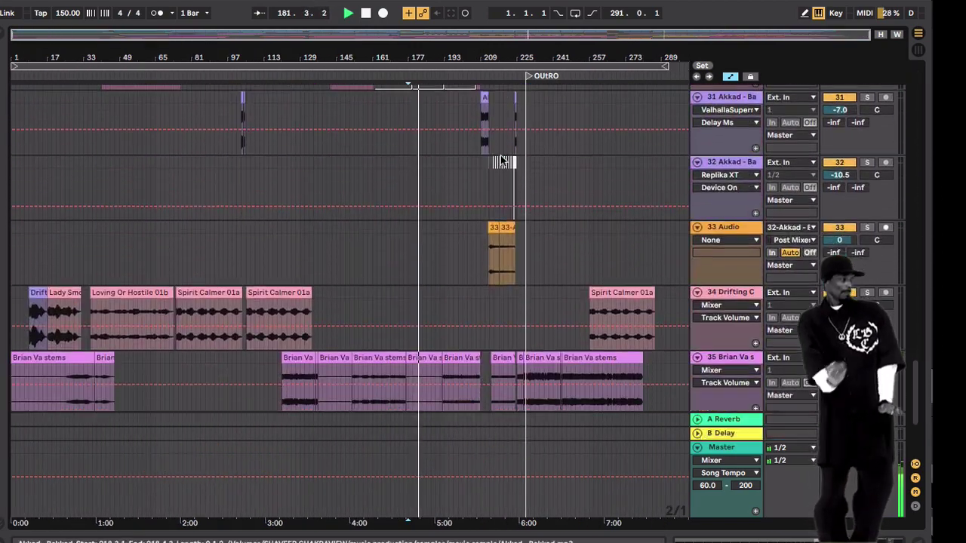